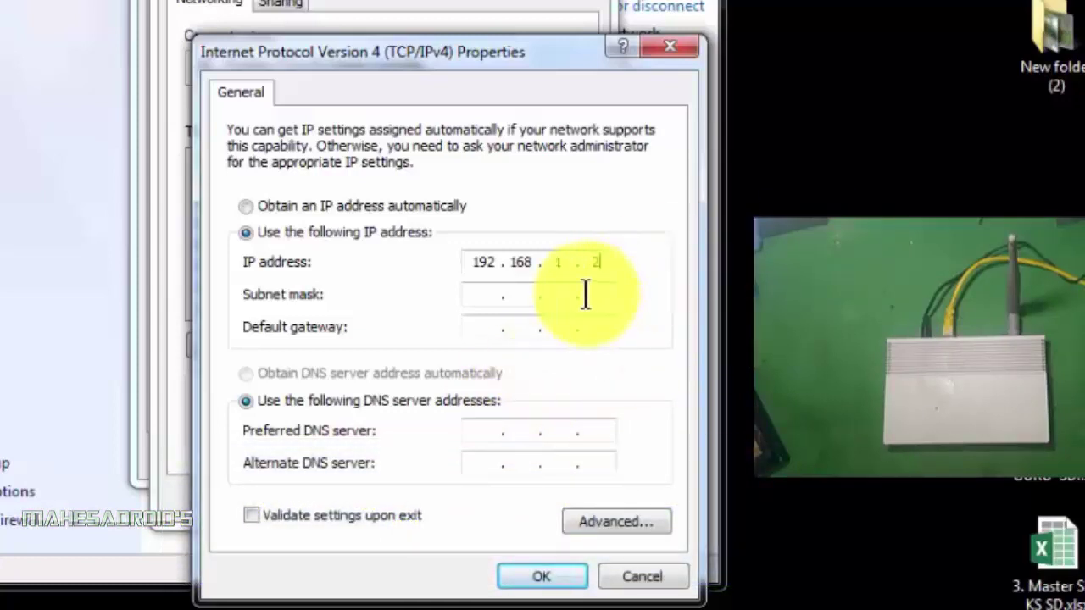
Apply the static IPv4 address with subnet mask 255.255.255.0 and close the network windows
left_click(484, 296)
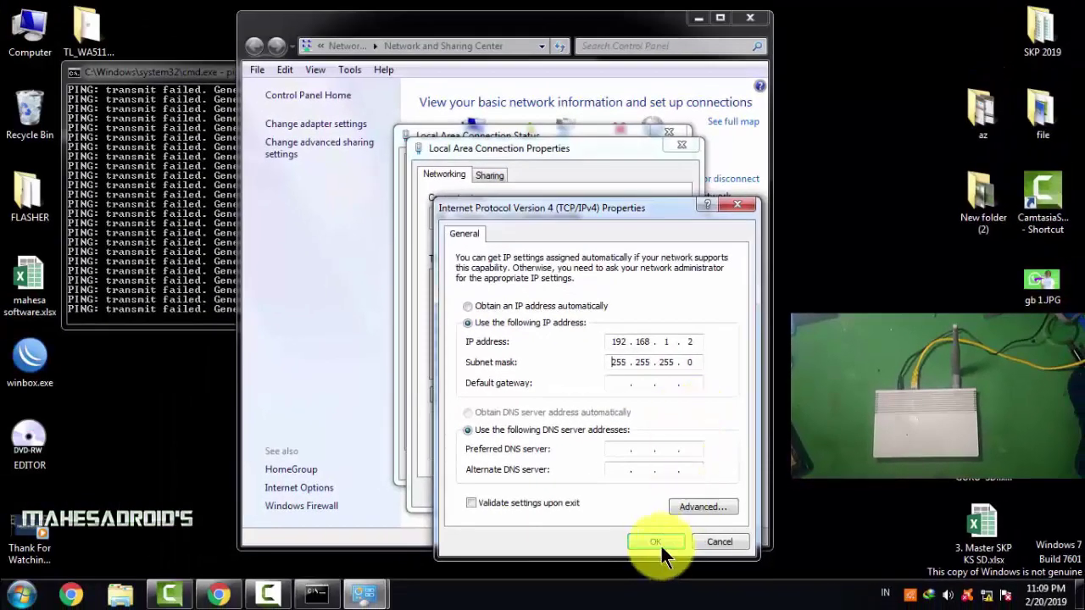
left_click(657, 542)
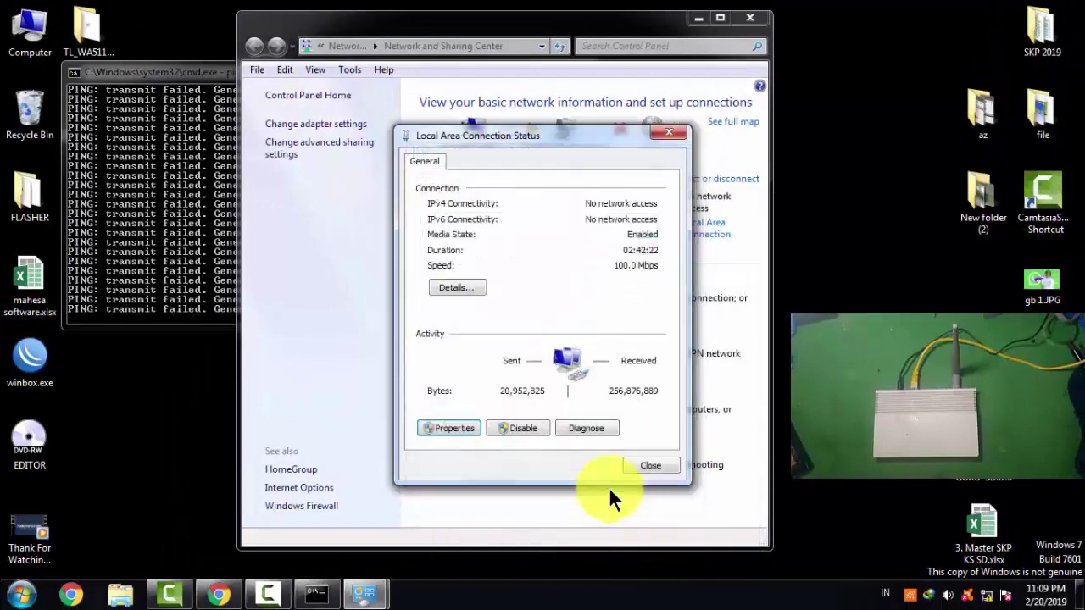
left_click(642, 465)
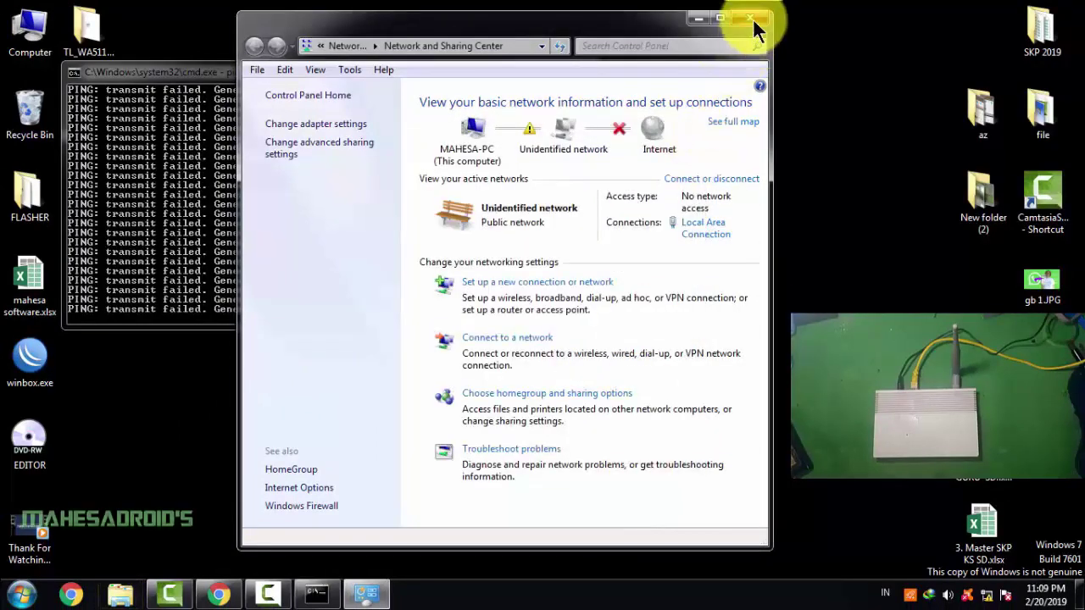
left_click(751, 18)
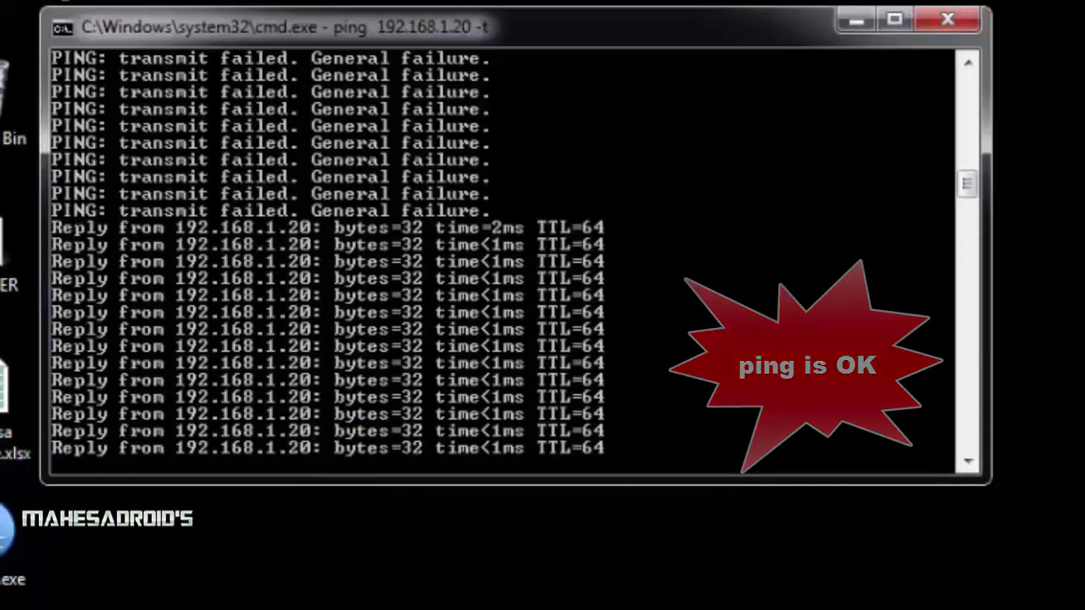
Close the old Chrome window and launch a fresh one from the taskbar
mouse_move(326, 609)
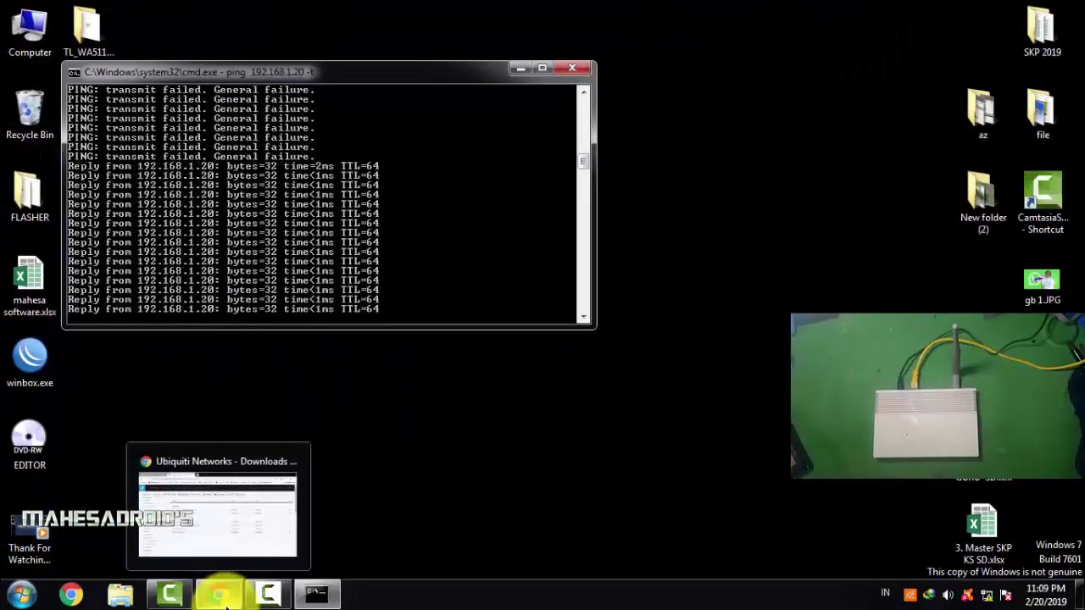
right_click(222, 595)
left_click(213, 552)
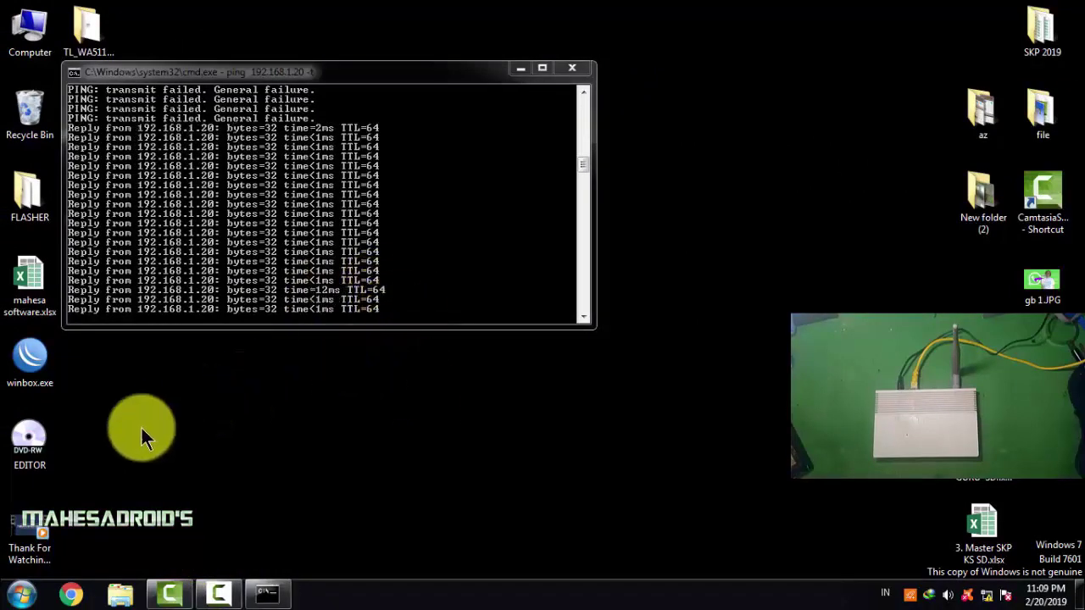
left_click(71, 596)
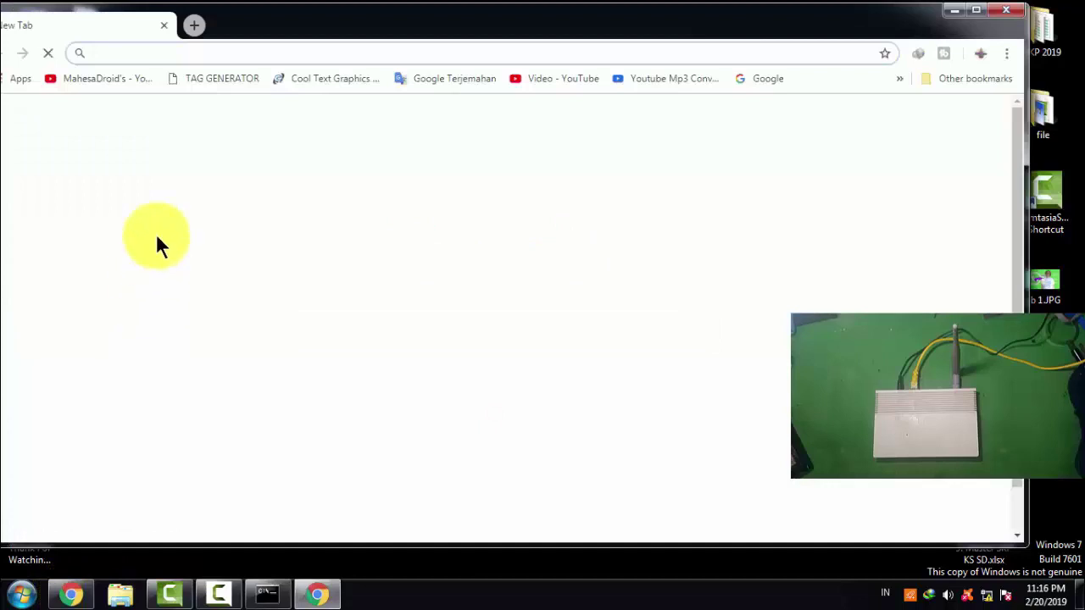
Load 192.168.1.20 in Chrome and enter the login username and password
left_click(164, 53)
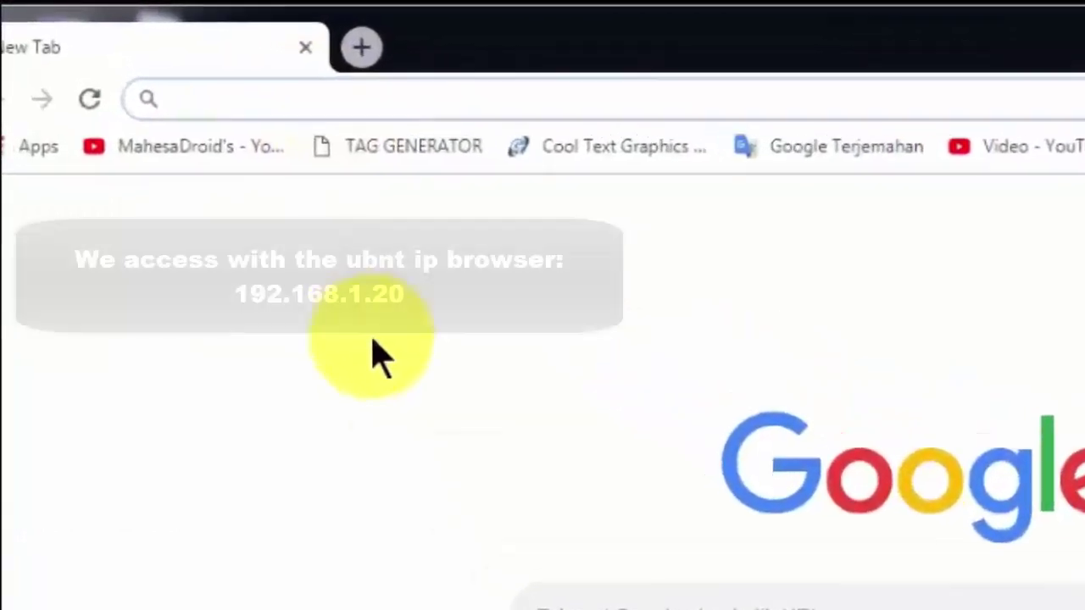
type("192.168.1.")
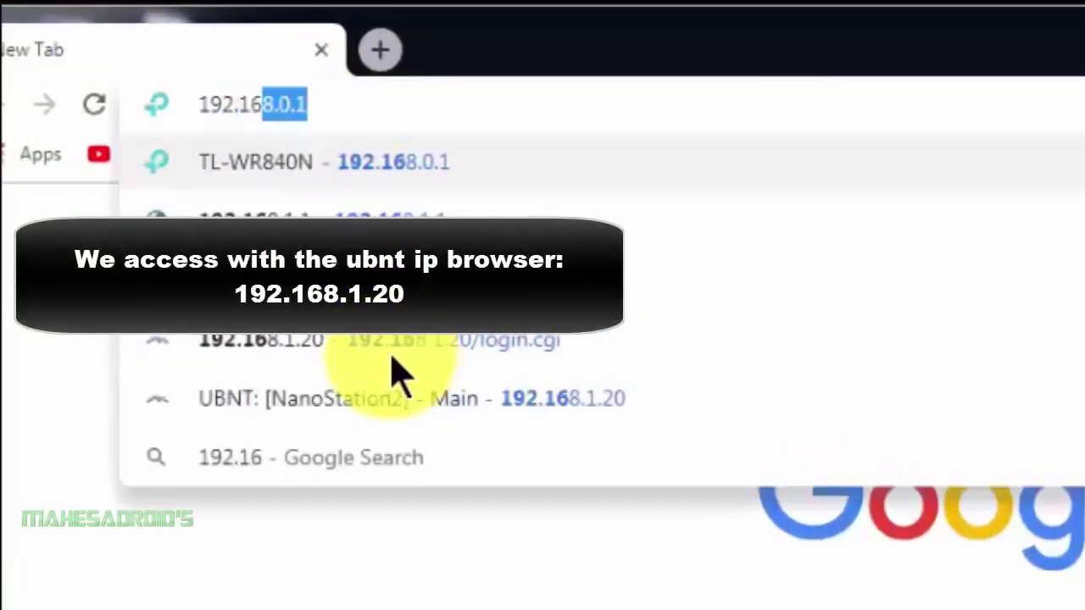
type("20")
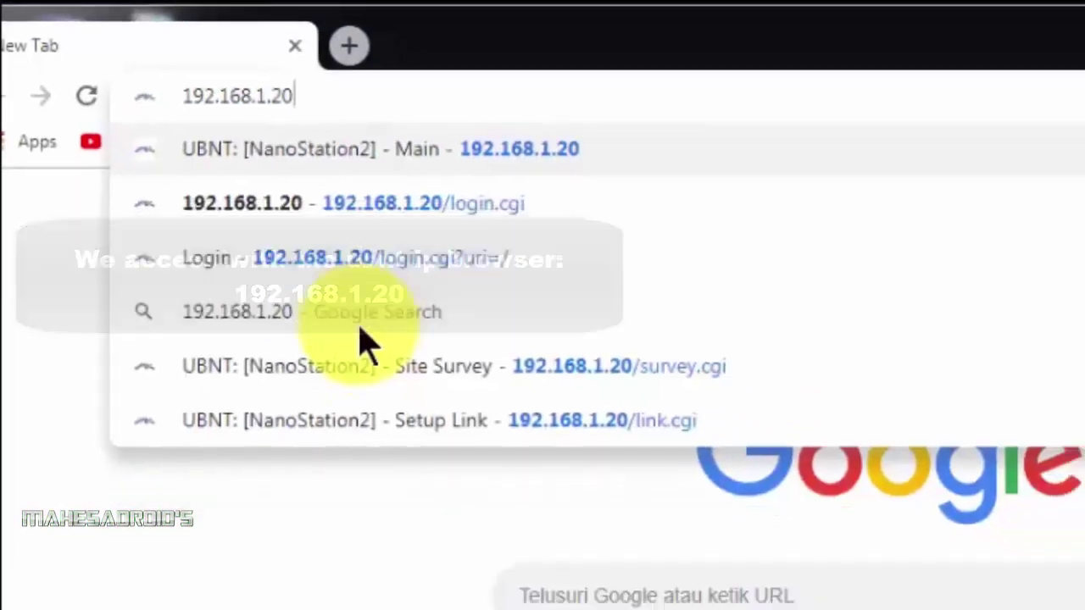
key("Return")
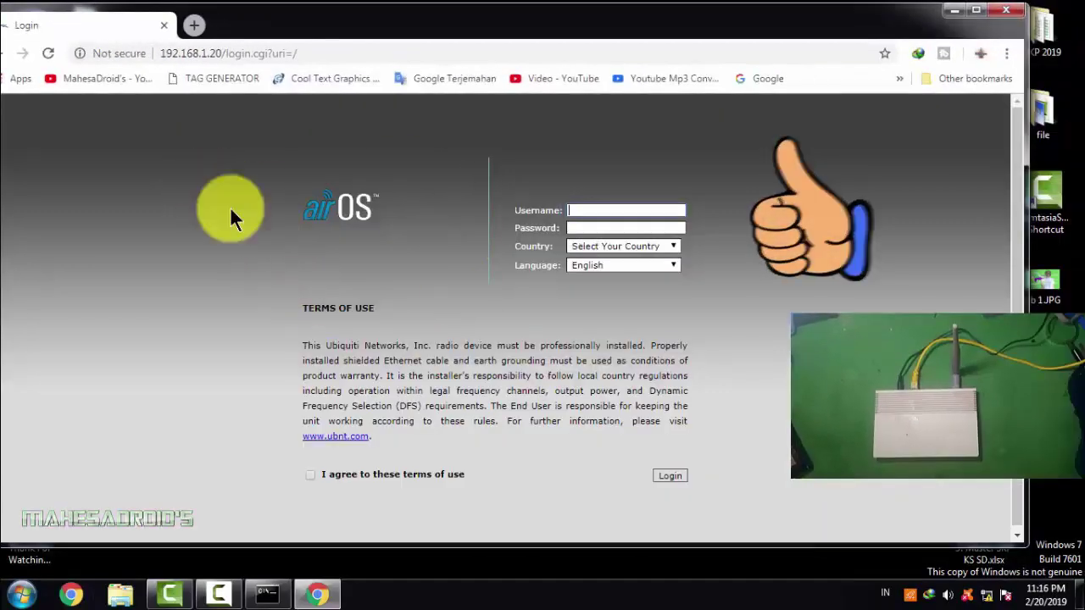
left_click(576, 211)
type("ubnt")
left_click(606, 227)
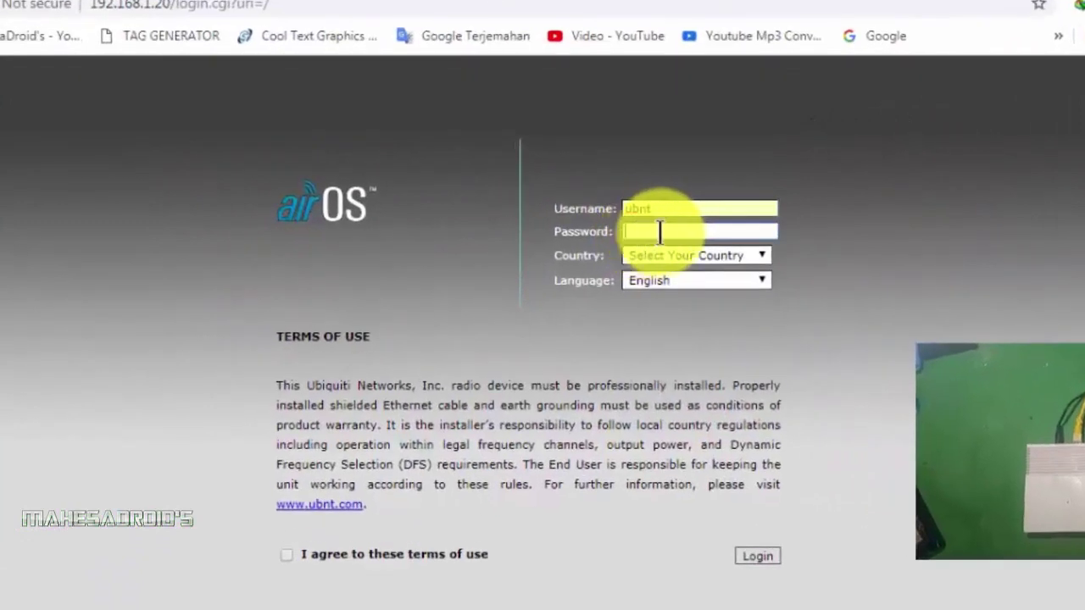
type("ubnt")
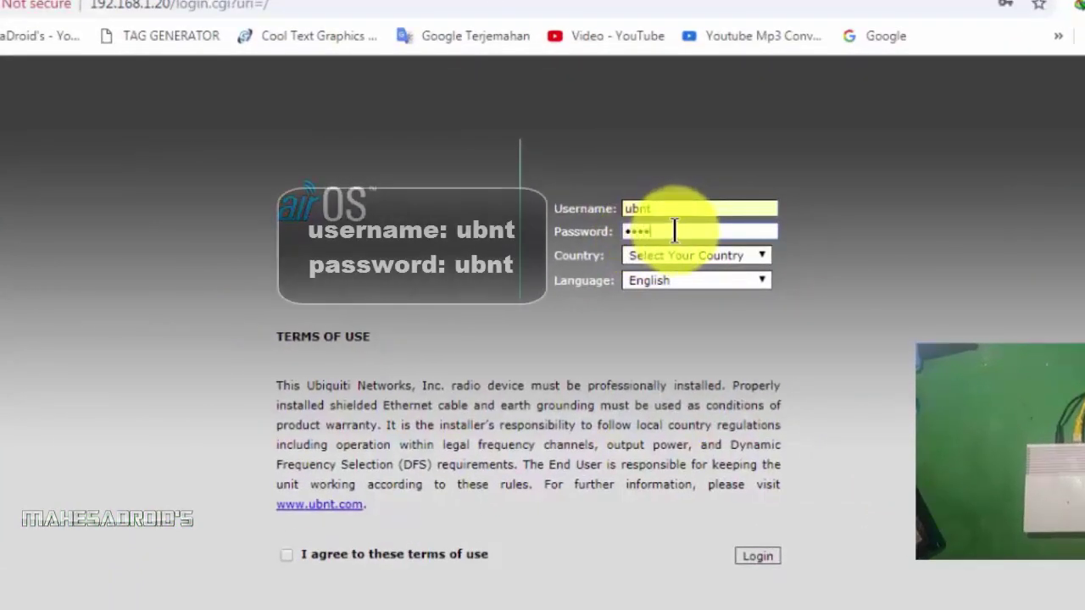
Choose country COMPLIANCE TEST, keep English, accept the terms and log in
left_click(683, 256)
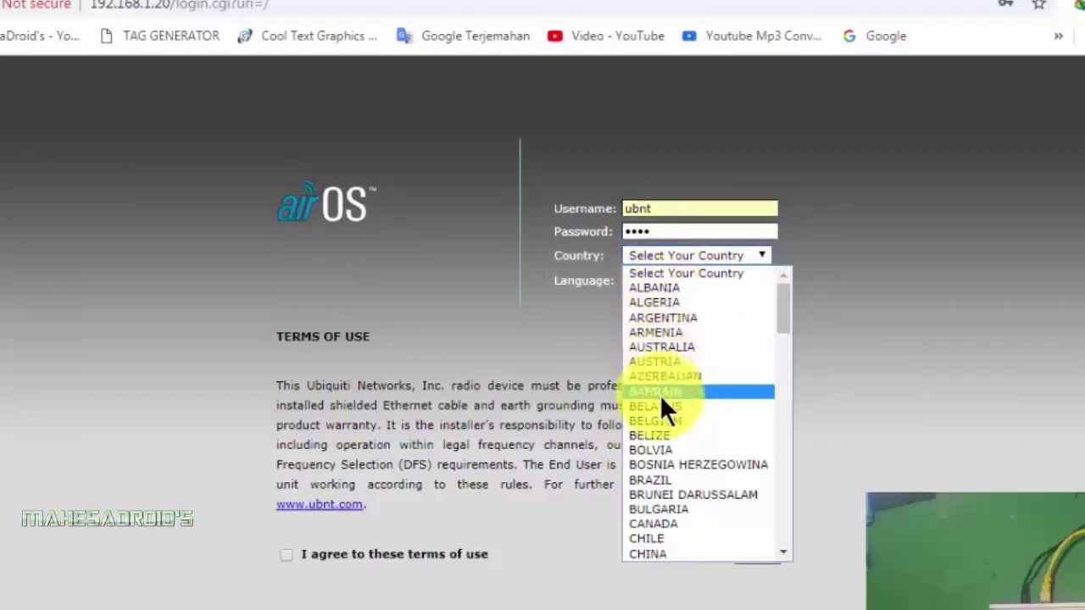
left_click_drag(787, 316, 773, 374)
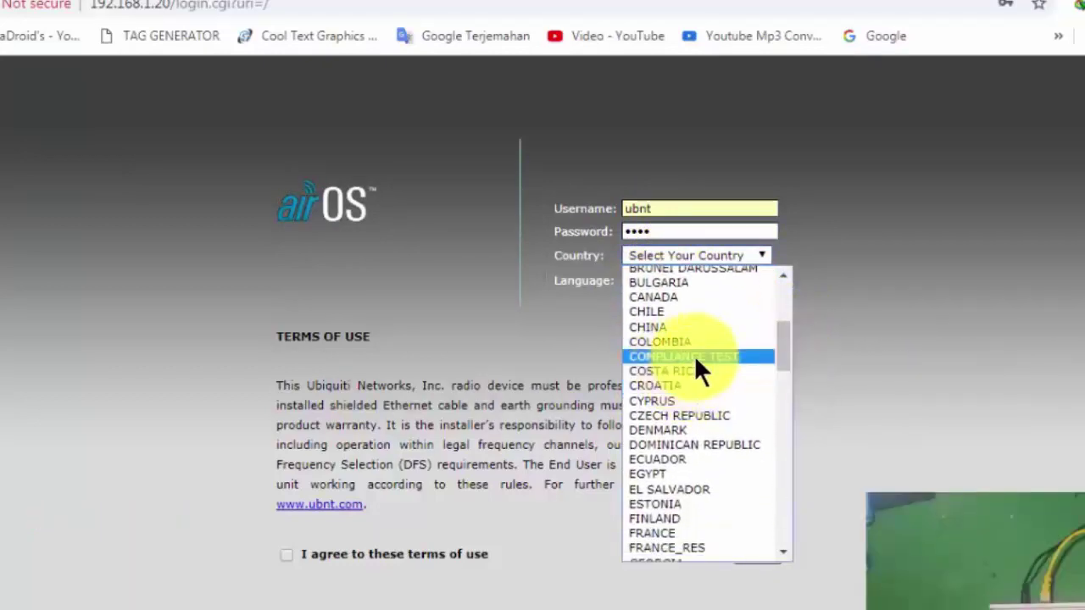
left_click(746, 355)
left_click(723, 282)
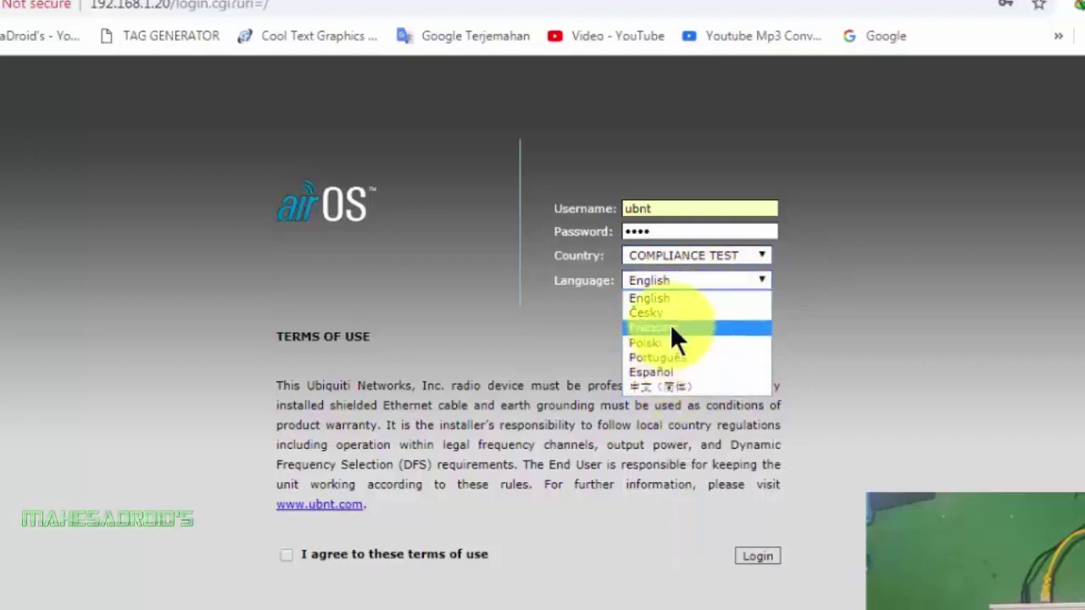
left_click(670, 297)
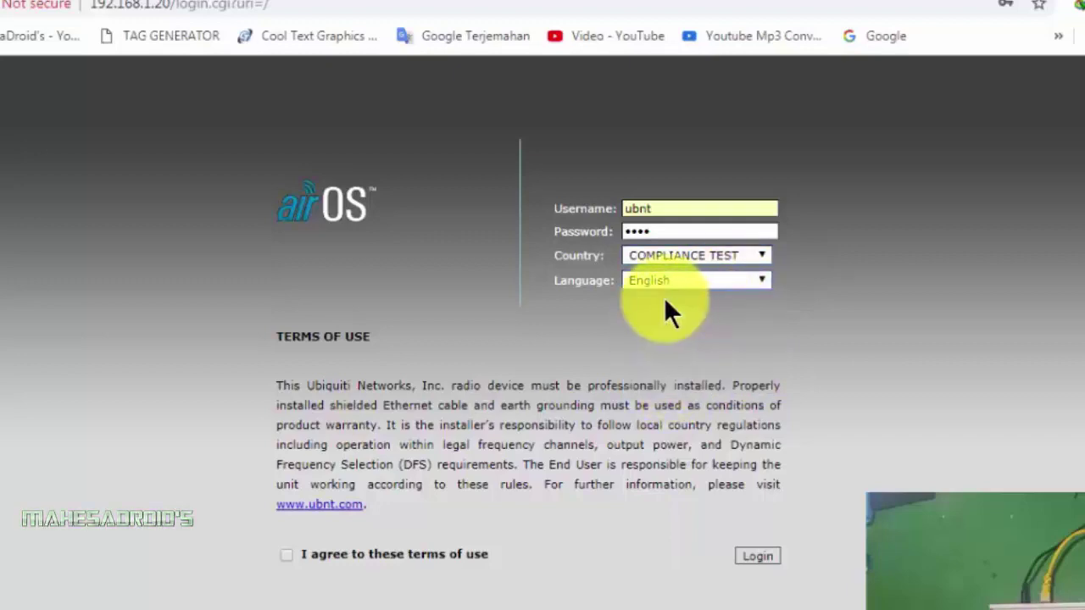
left_click(286, 555)
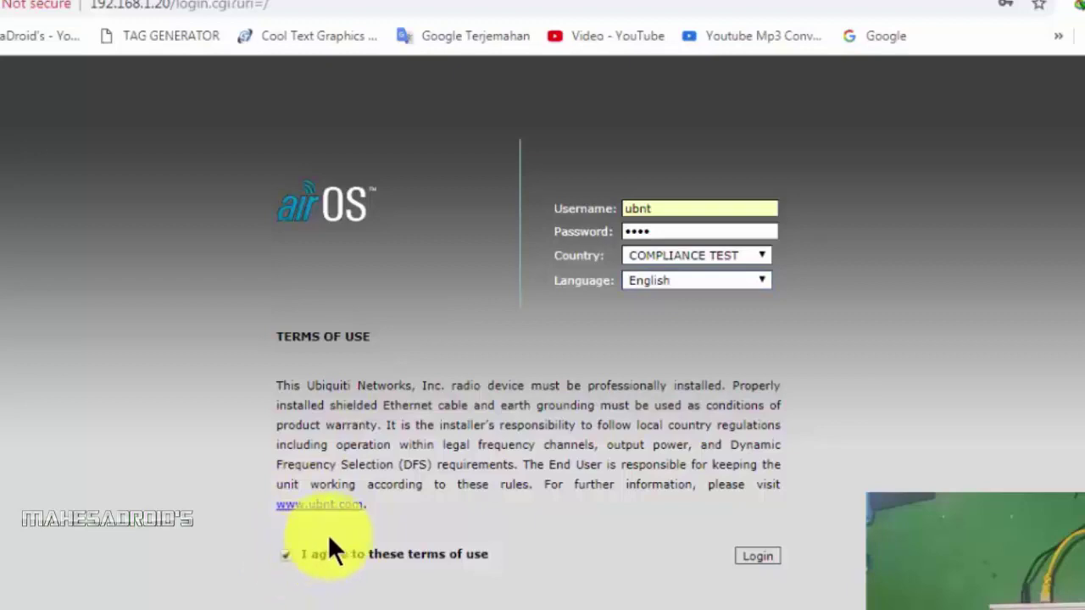
left_click(759, 556)
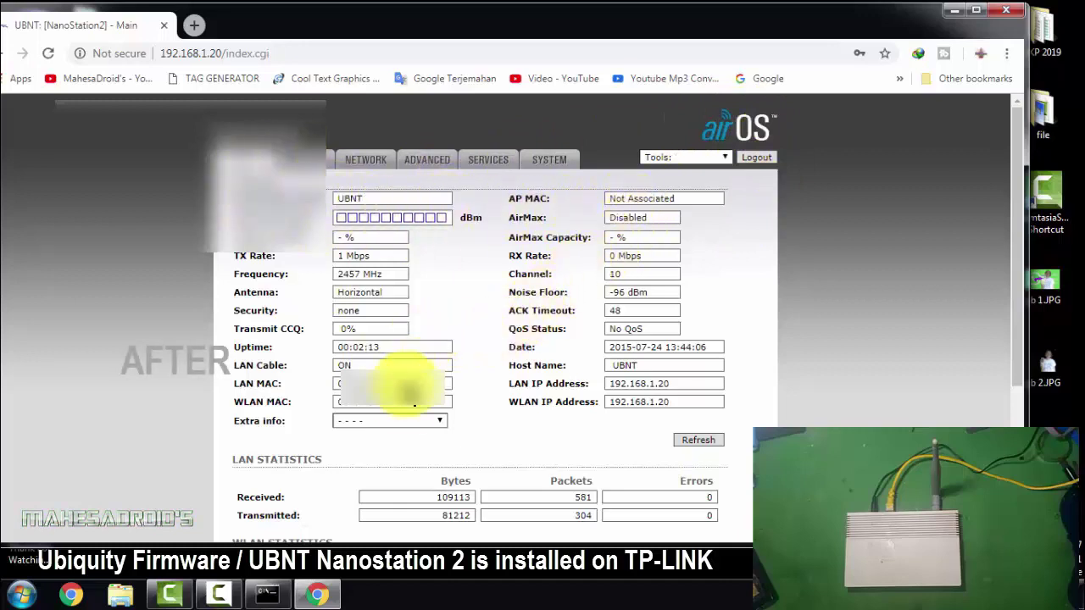
Scroll the NanoStation2 Main status page, then go to the Wireless settings page
scroll(501, 388, "down", 1)
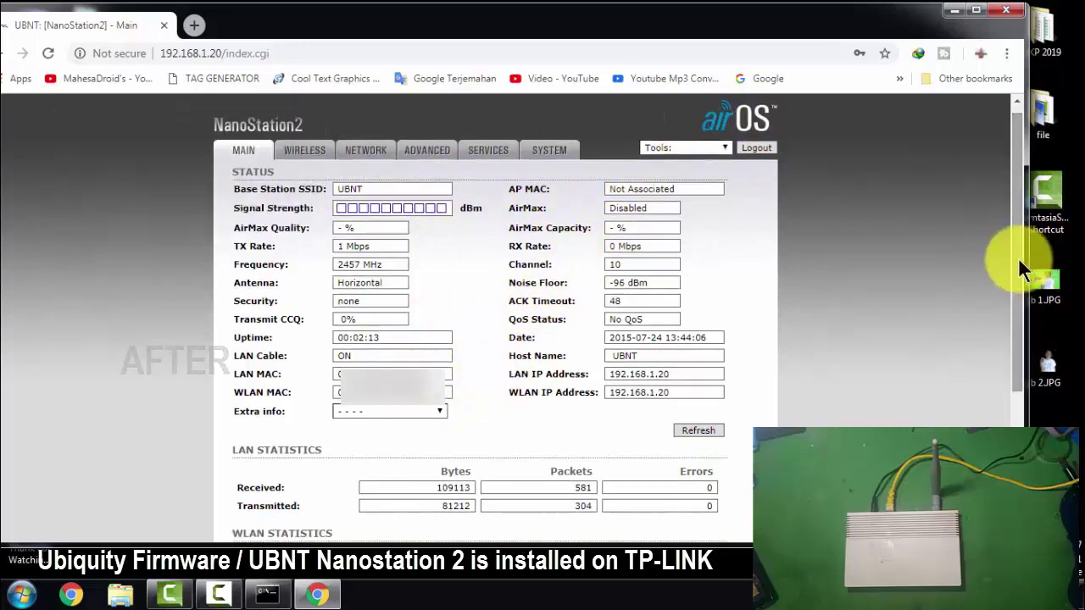
left_click(307, 154)
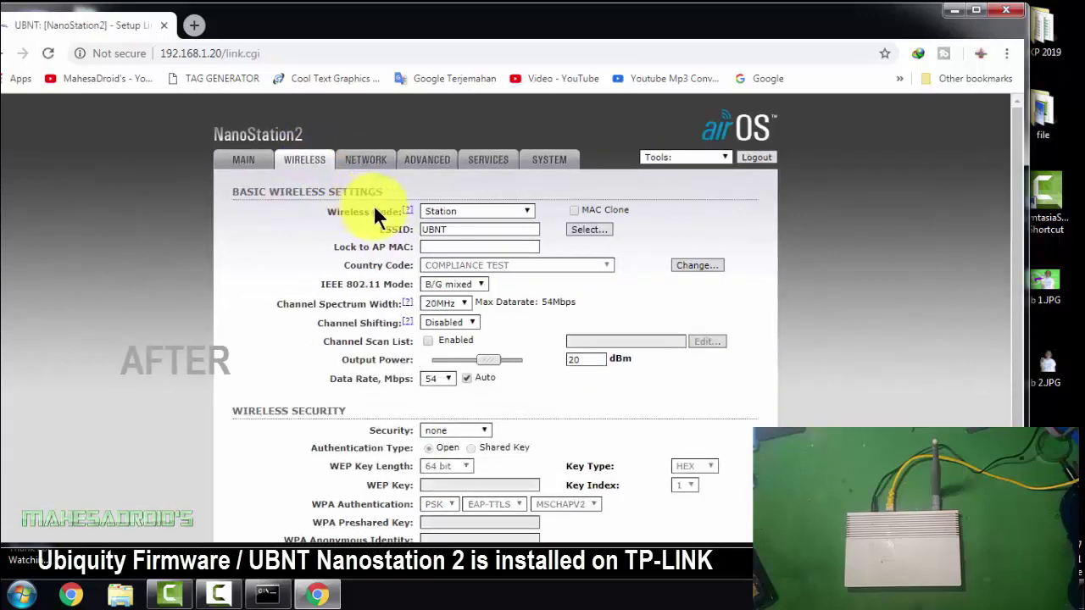
Review the wireless options, keeping Station mode, B/G mixed 802.11 mode and channel shifting disabled
left_click(525, 212)
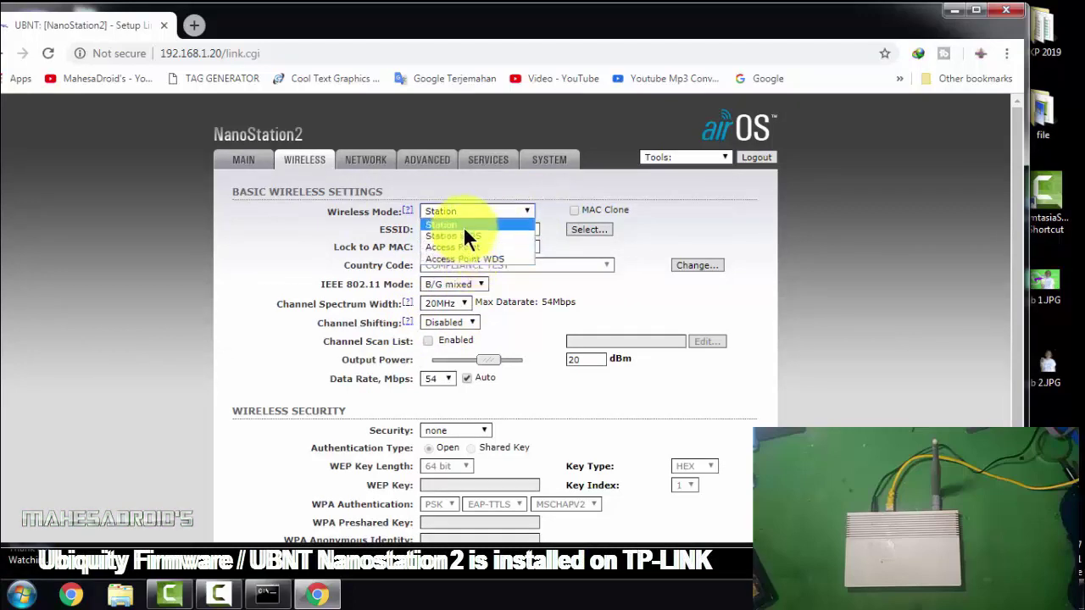
left_click(615, 306)
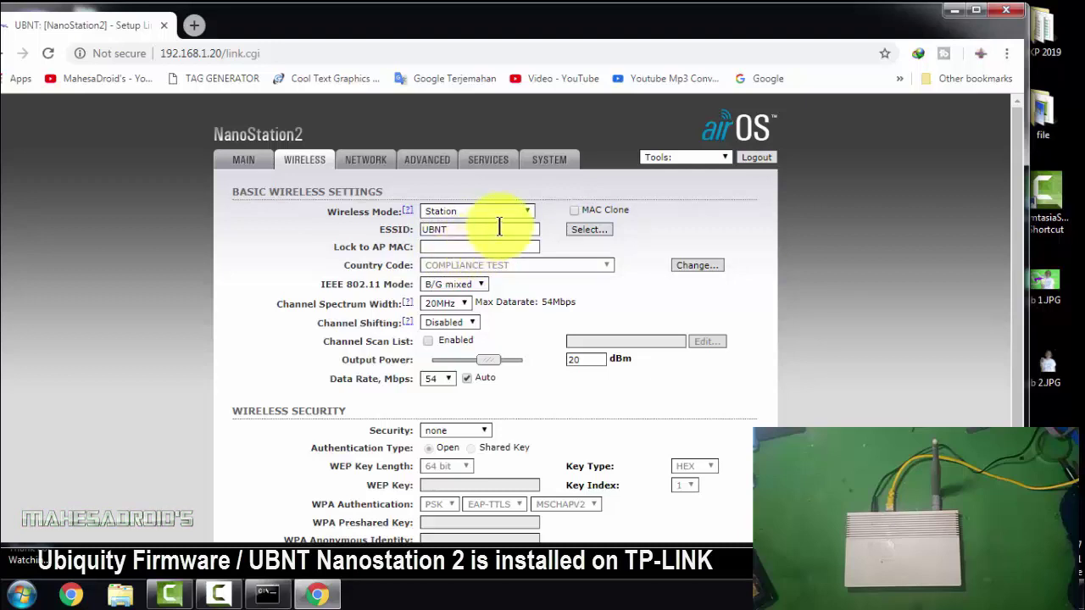
left_click(475, 285)
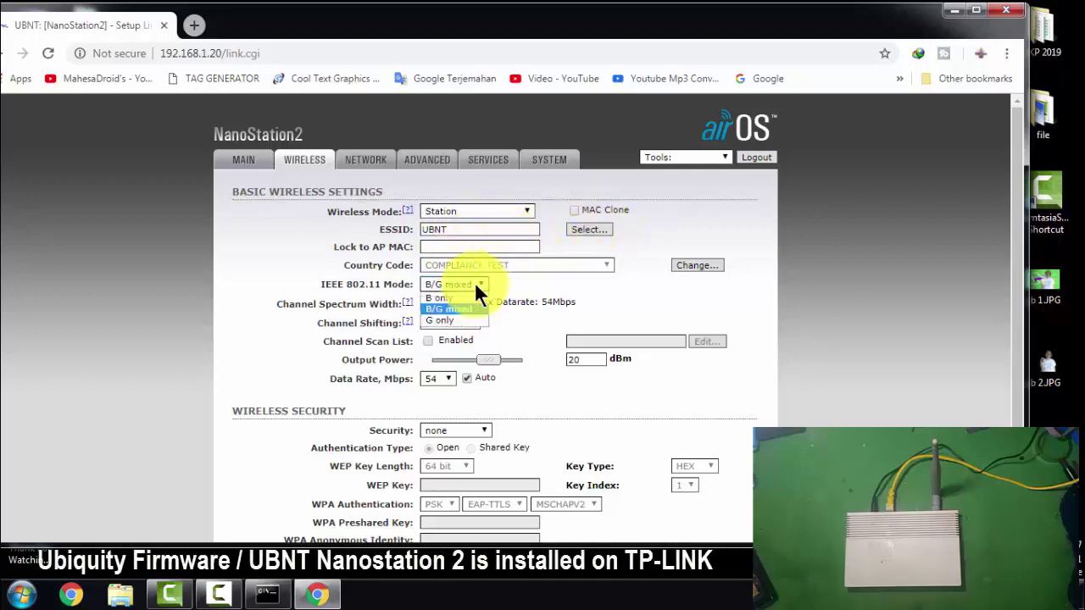
left_click(452, 321)
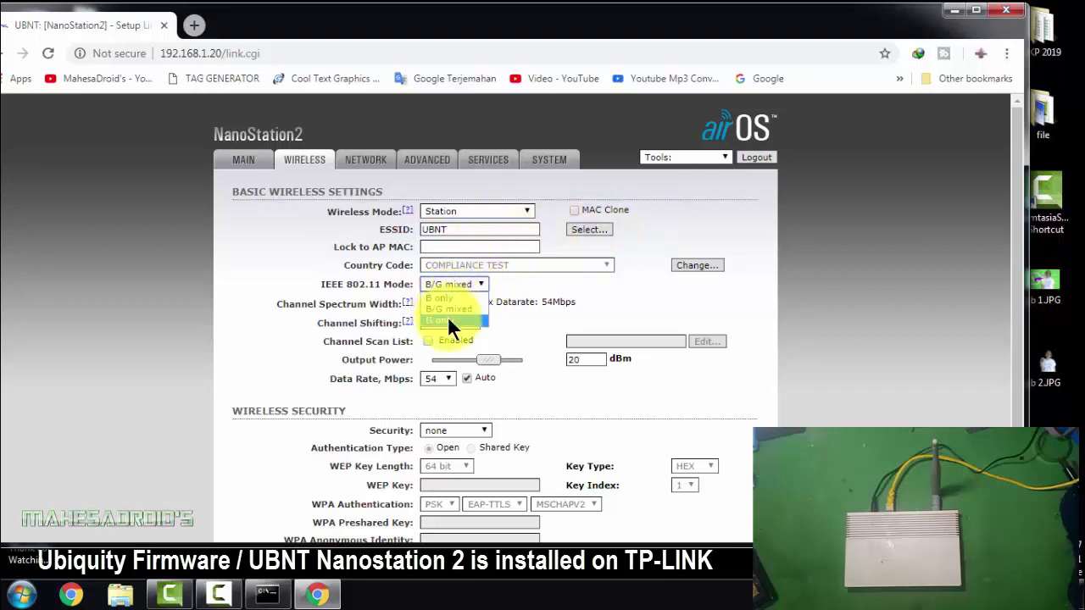
left_click(449, 288)
left_click(645, 298)
left_click(454, 300)
left_click(448, 329)
left_click(445, 314)
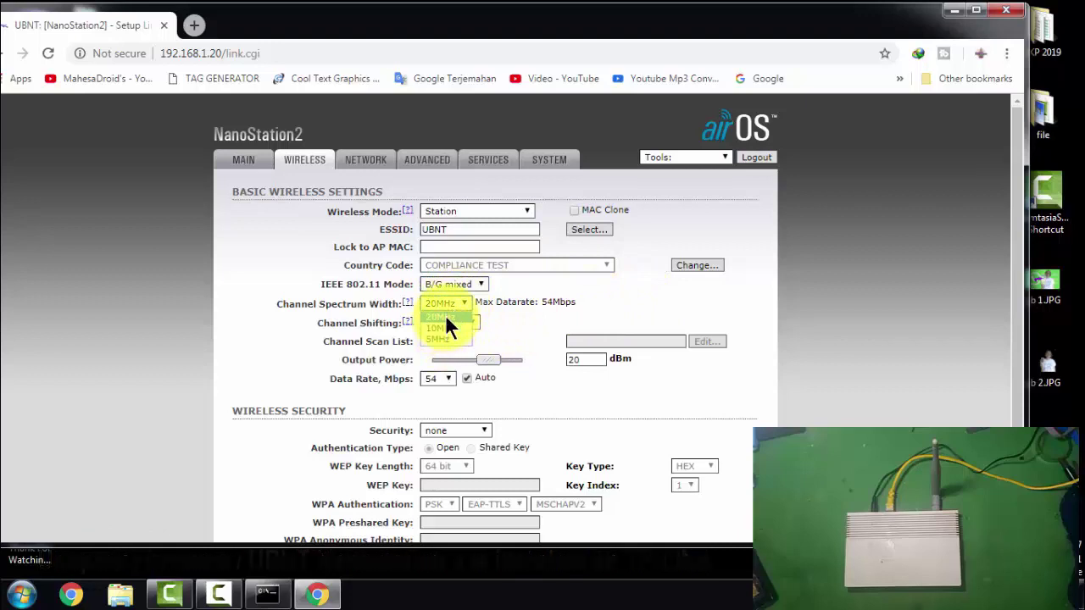
left_click(470, 319)
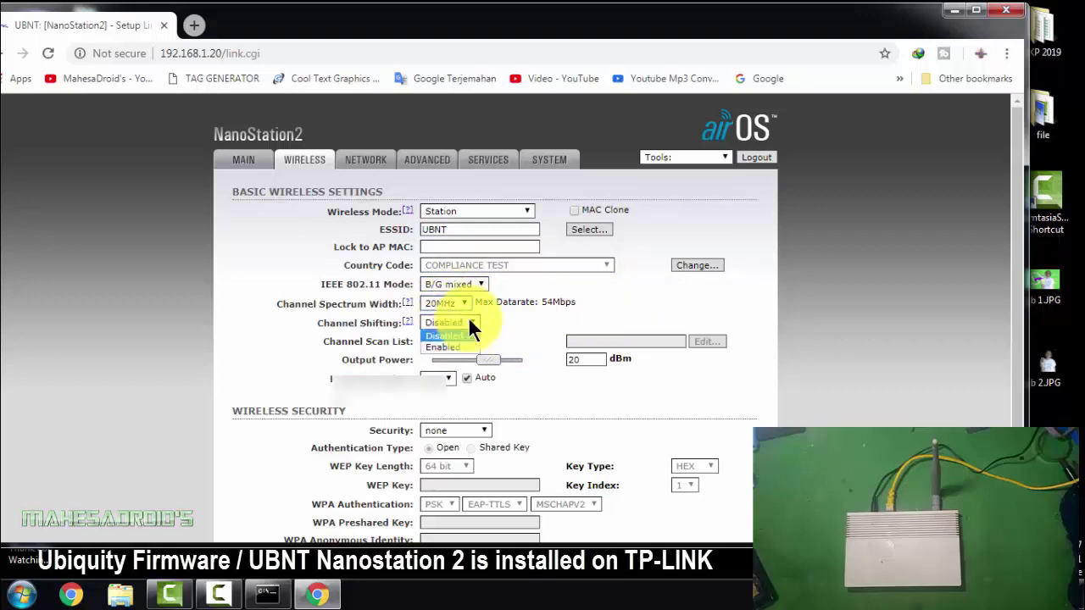
left_click(456, 335)
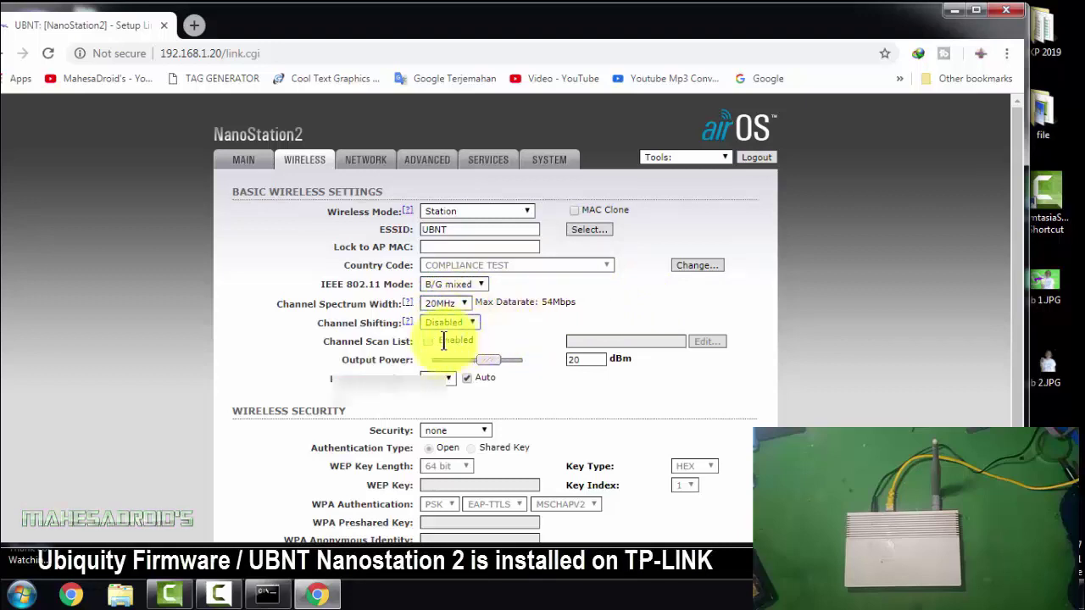
Raise output power to 26 dBm, keeping data rate 54 Mbps and security none
left_click_drag(493, 360, 532, 375)
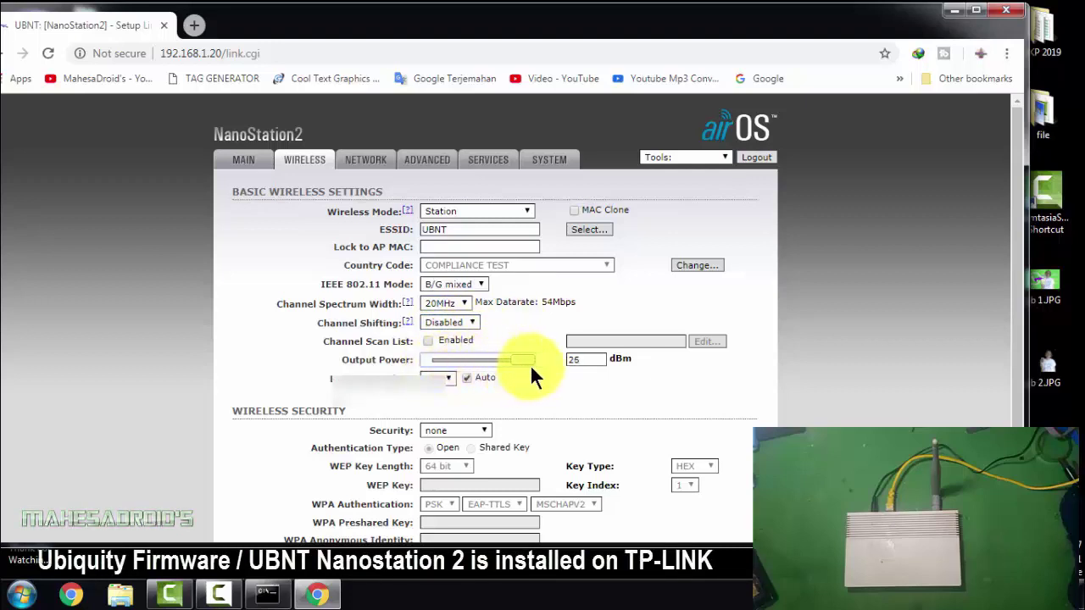
left_click(453, 382)
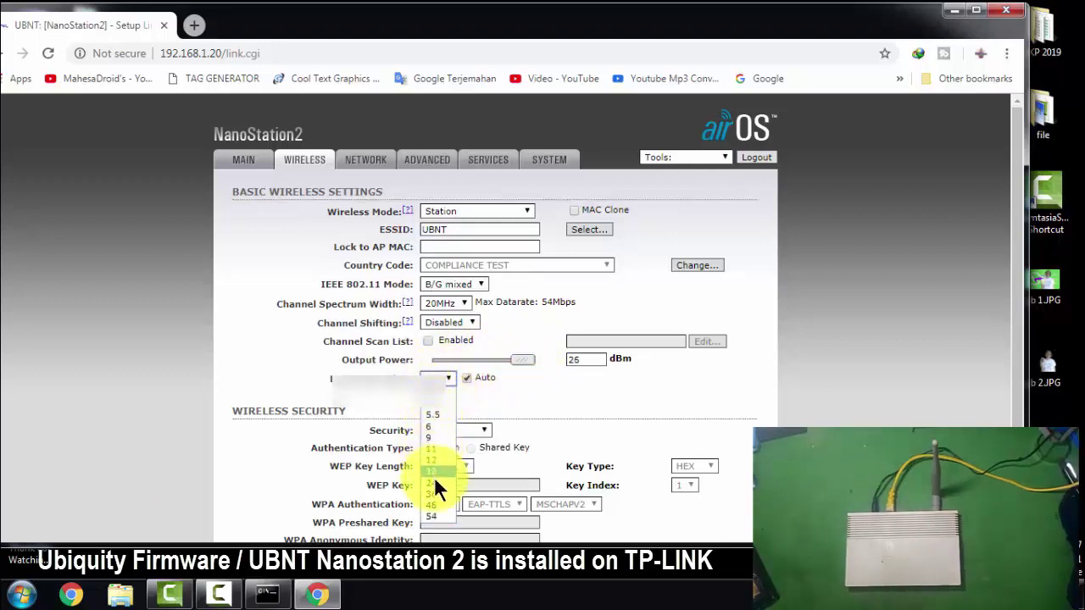
left_click(435, 518)
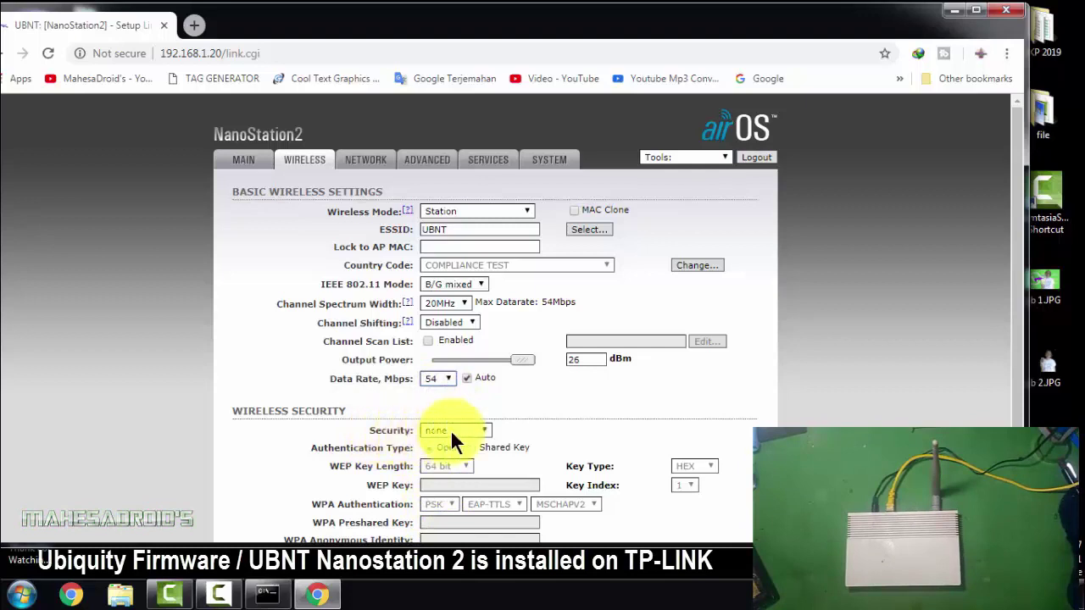
left_click(482, 433)
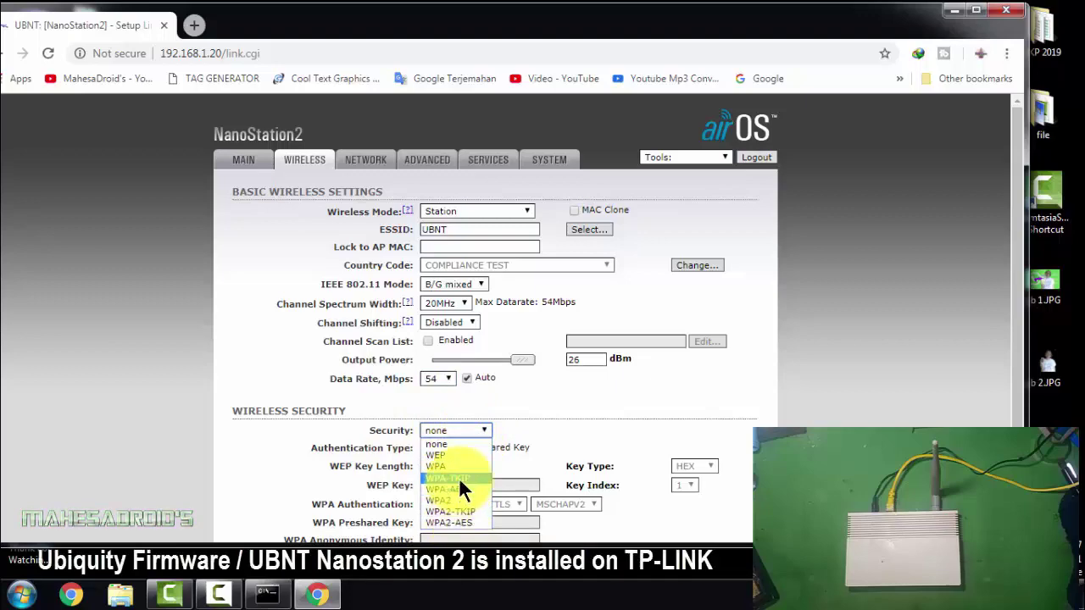
left_click(584, 394)
scroll(584, 395, "down", 2)
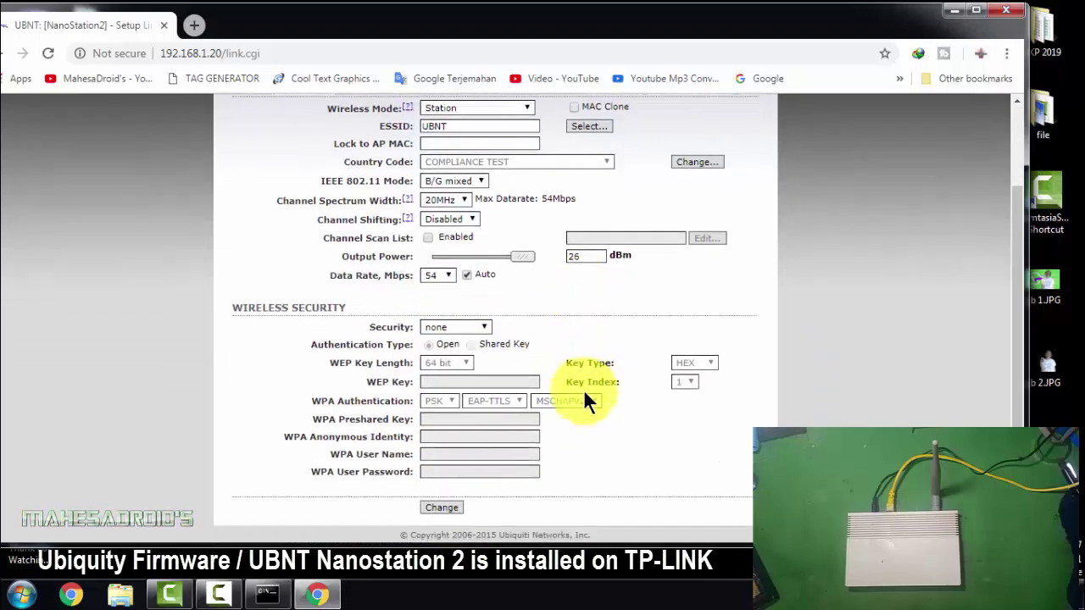
scroll(583, 394, "up", 2)
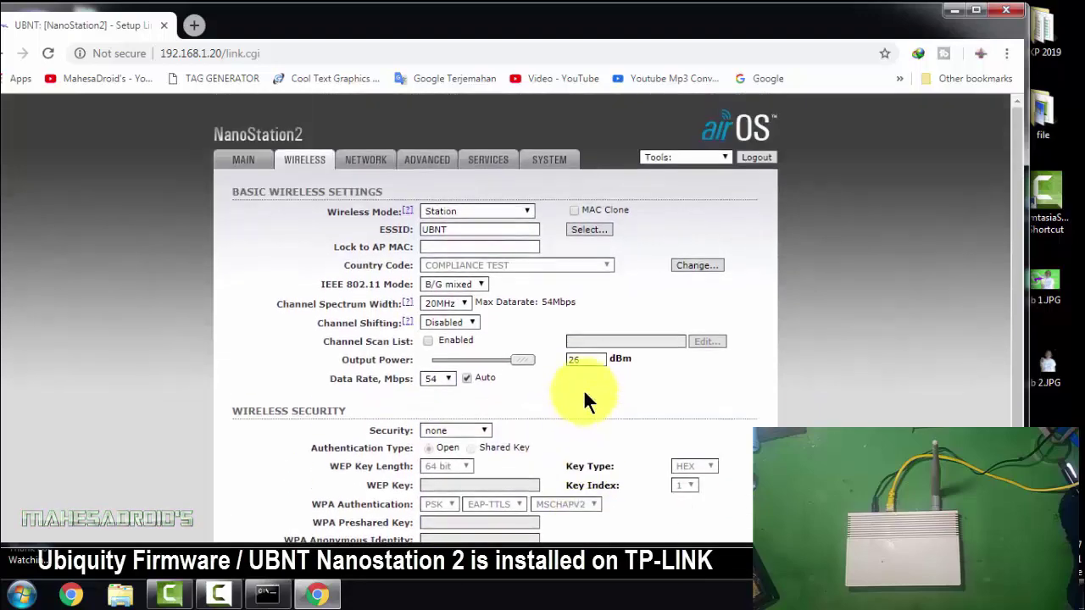
left_click(376, 165)
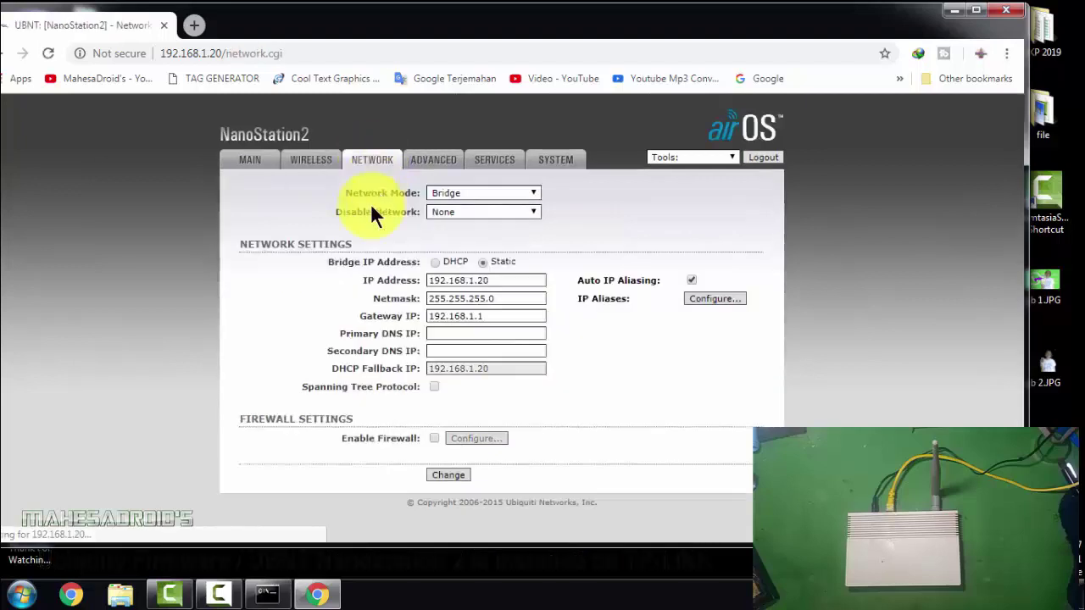
Set Network Mode to Router, leave Disable Network at None, and review the WLAN/LAN settings
left_click(527, 193)
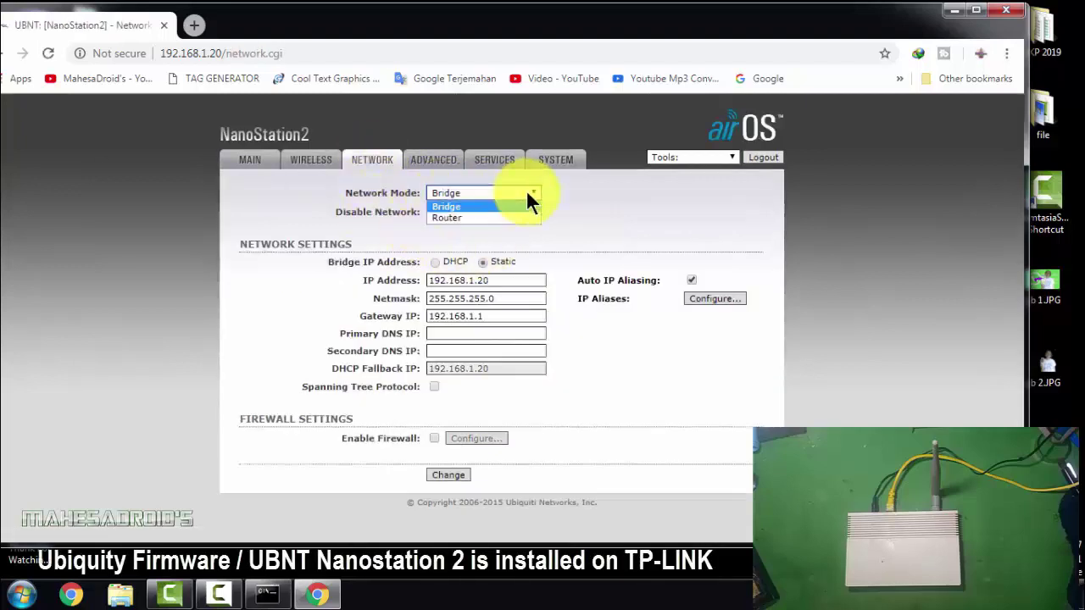
left_click(451, 215)
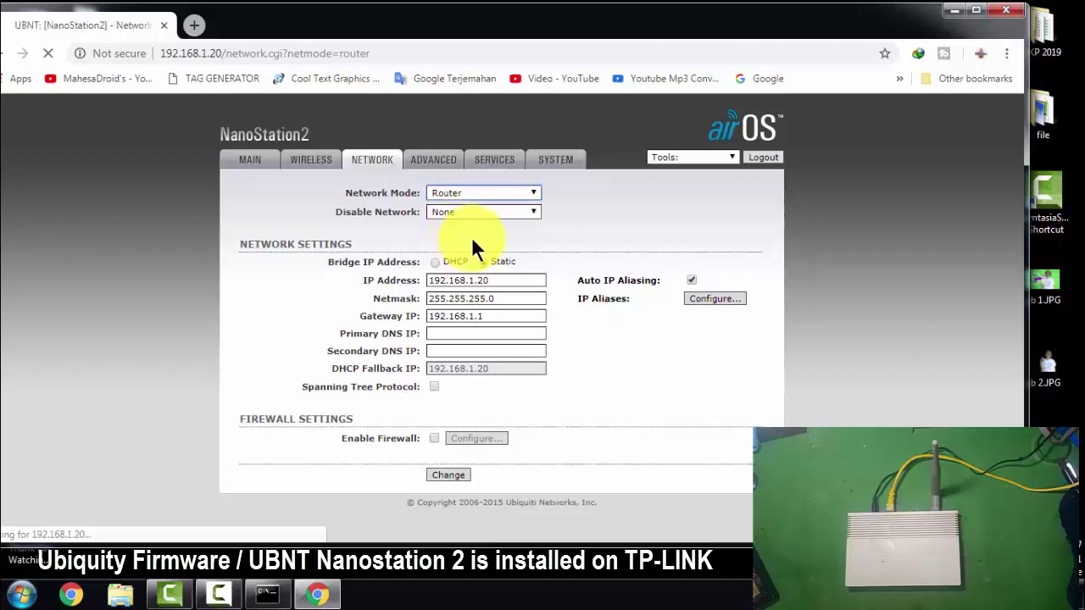
left_click(523, 210)
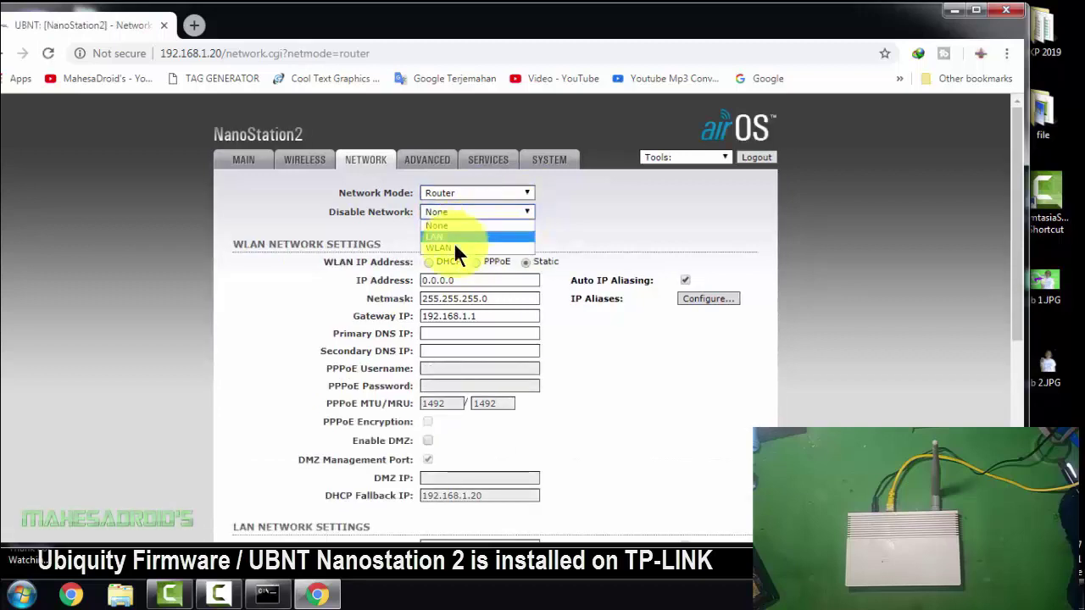
left_click(595, 223)
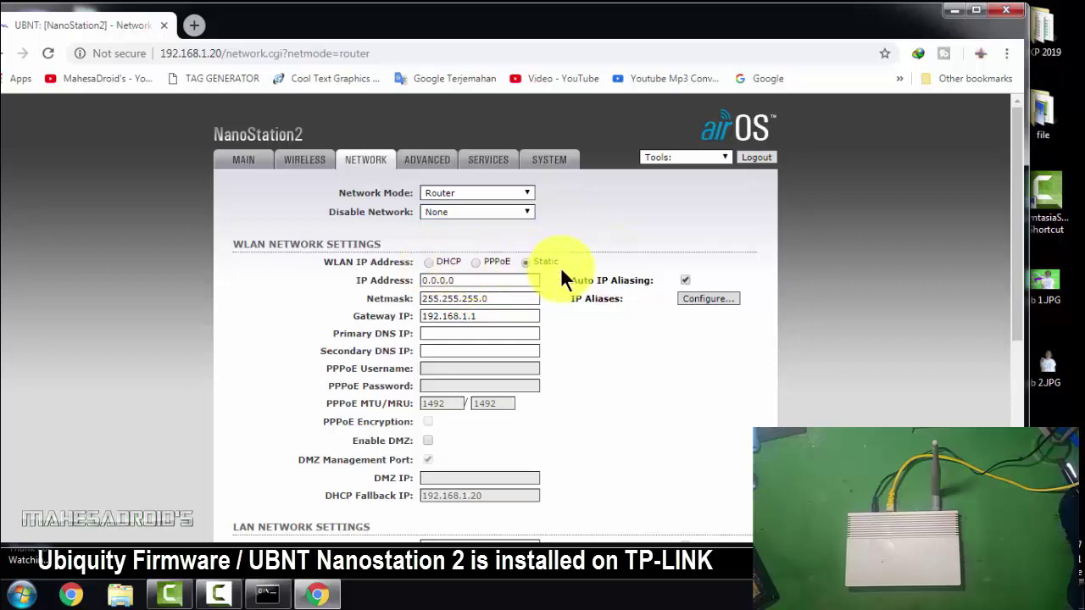
scroll(562, 278, "down", 2)
scroll(561, 268, "down", 3)
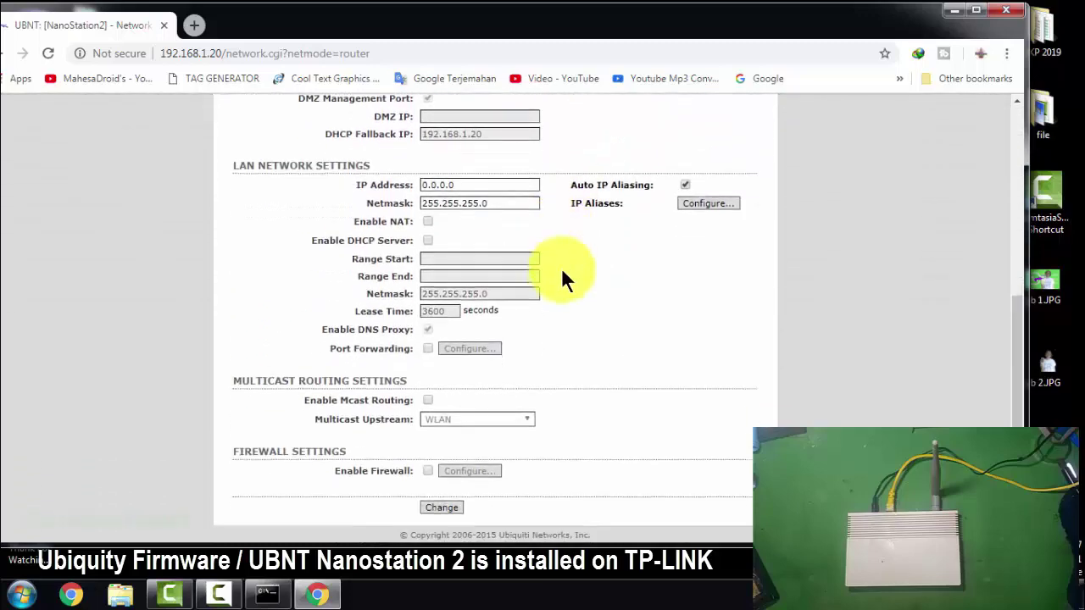
scroll(561, 268, "up", 5)
scroll(561, 268, "up", 1)
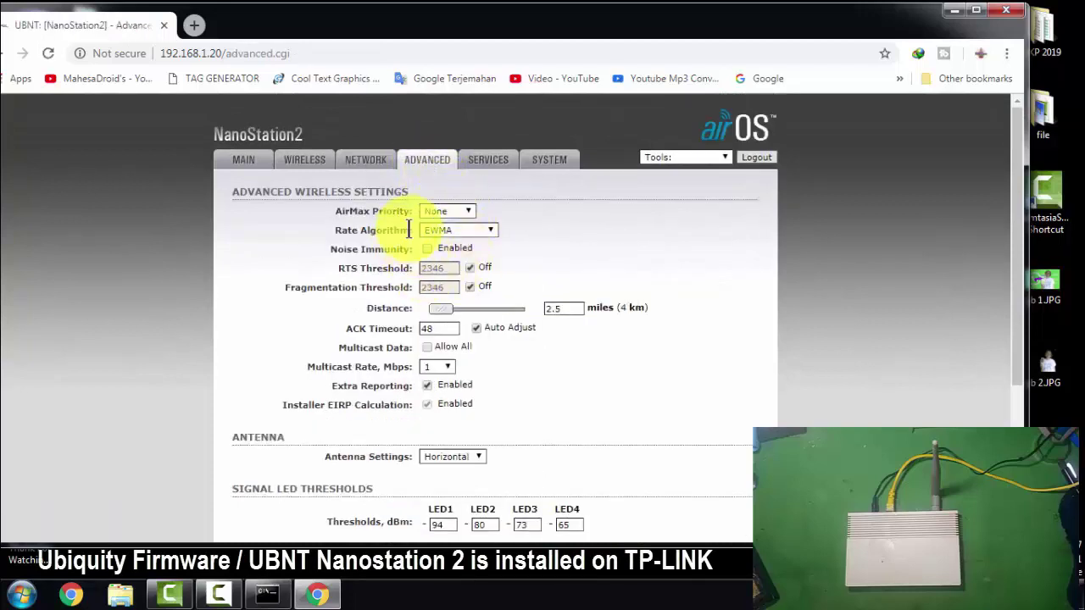
Set the link distance to 16.6 miles and the multicast rate to 54 Mbps
left_click_drag(446, 312, 479, 312)
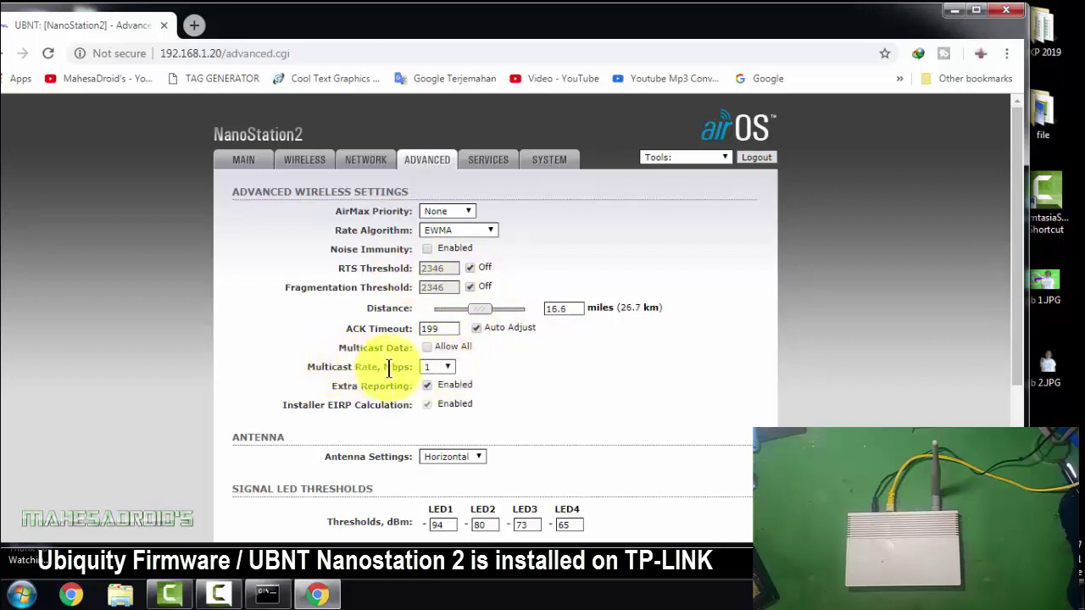
left_click(446, 370)
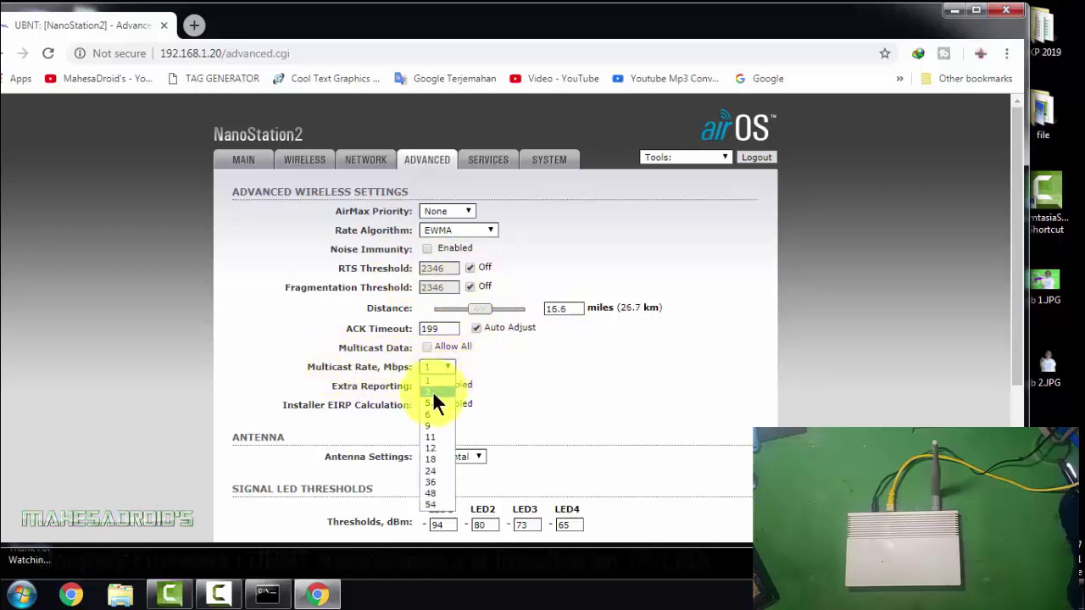
left_click(437, 506)
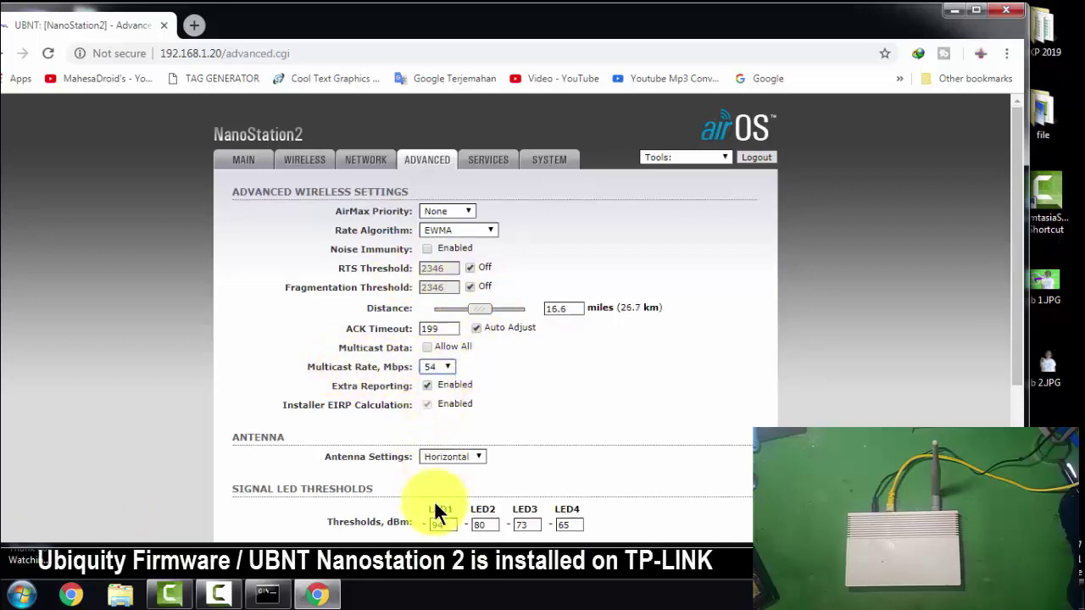
scroll(475, 375, "down", 2)
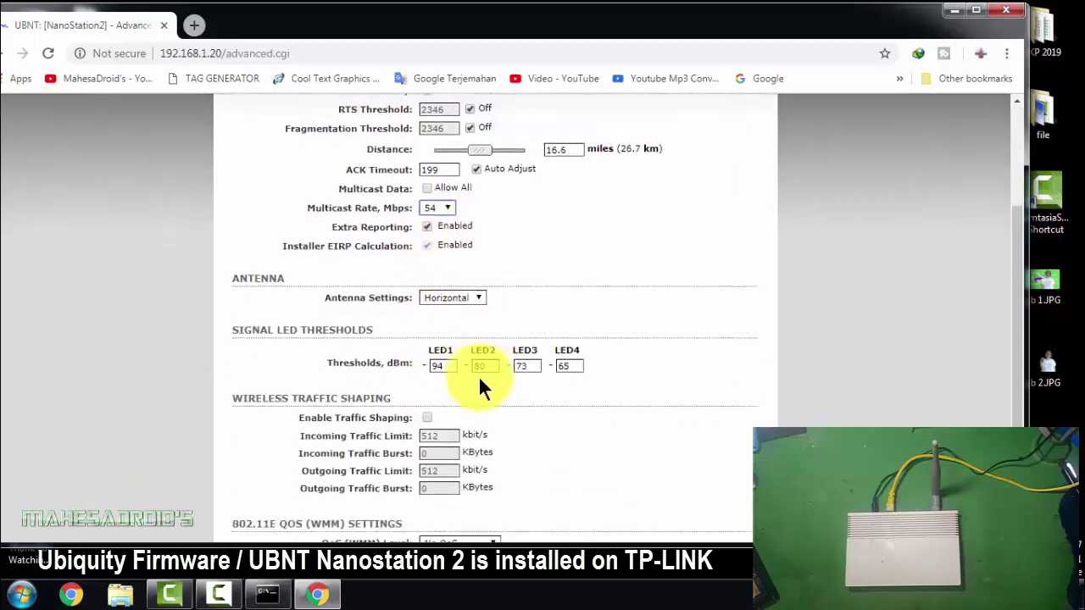
Set the antenna setting to Vertical
left_click(478, 297)
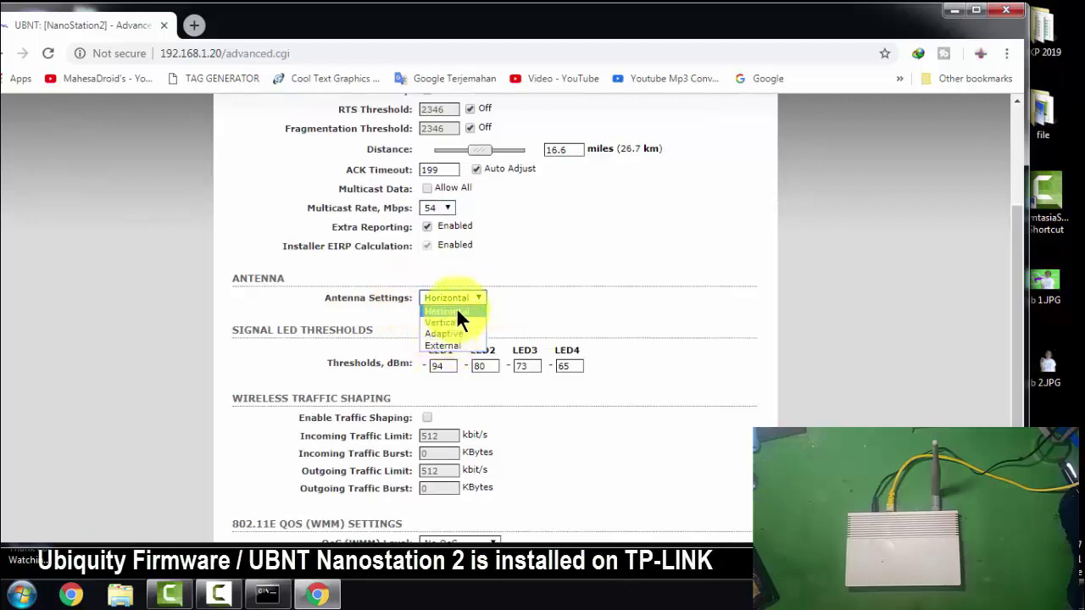
left_click(461, 324)
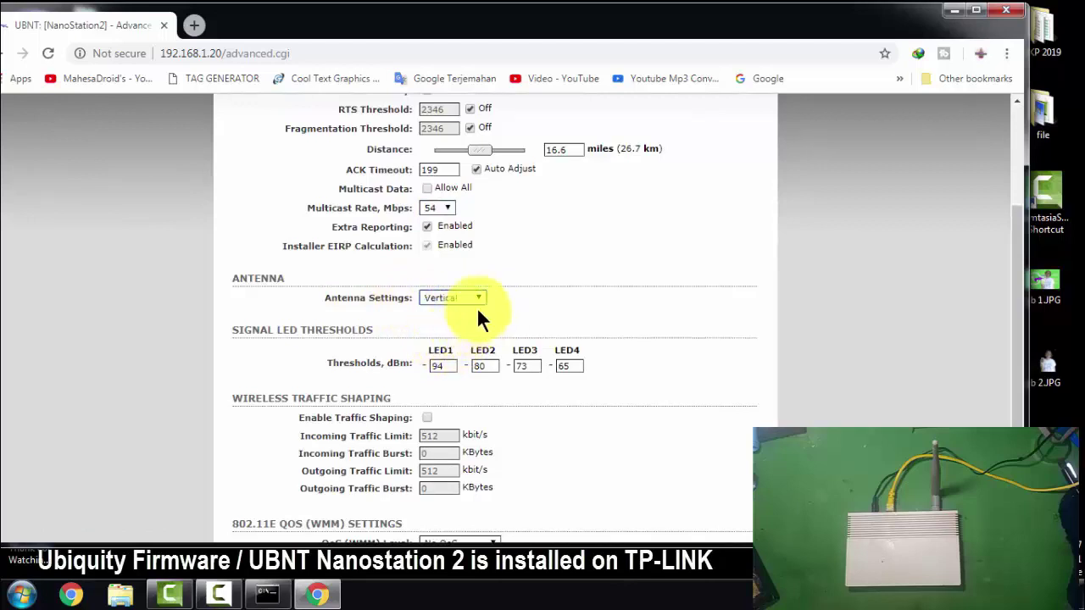
scroll(512, 380, "down", 1)
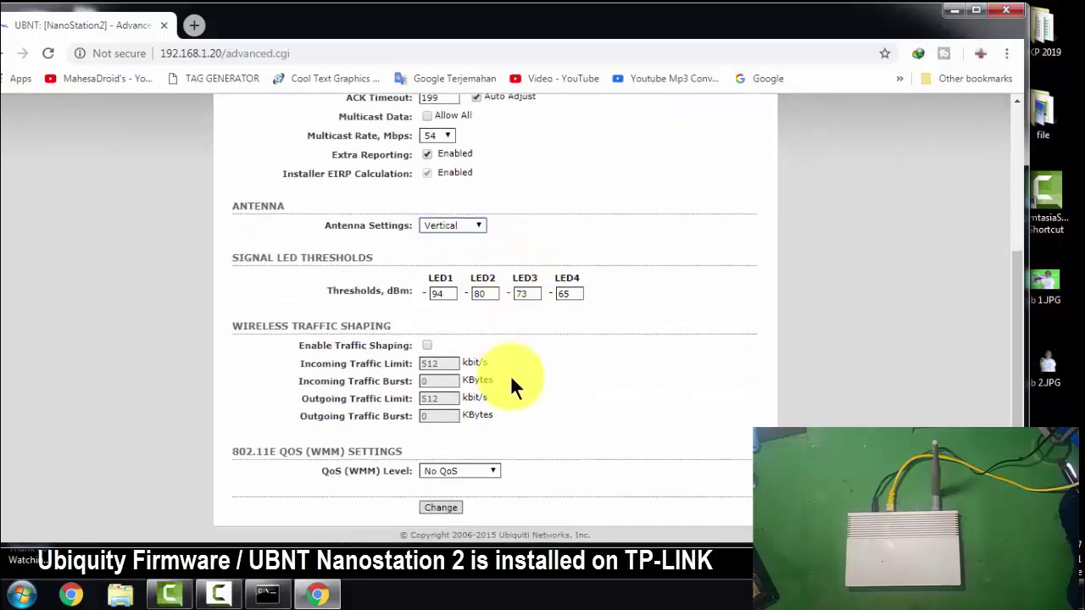
scroll(511, 375, "up", 3)
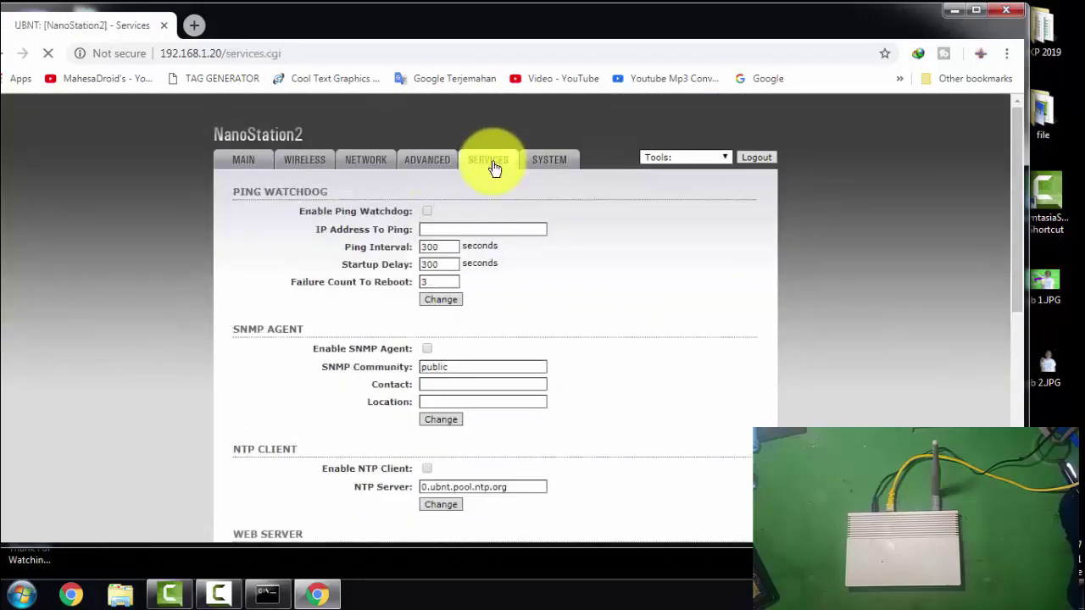
Scroll through the Ping Watchdog, SNMP Agent and NTP Client settings, then go to System
scroll(454, 320, "down", 2)
scroll(455, 329, "down", 4)
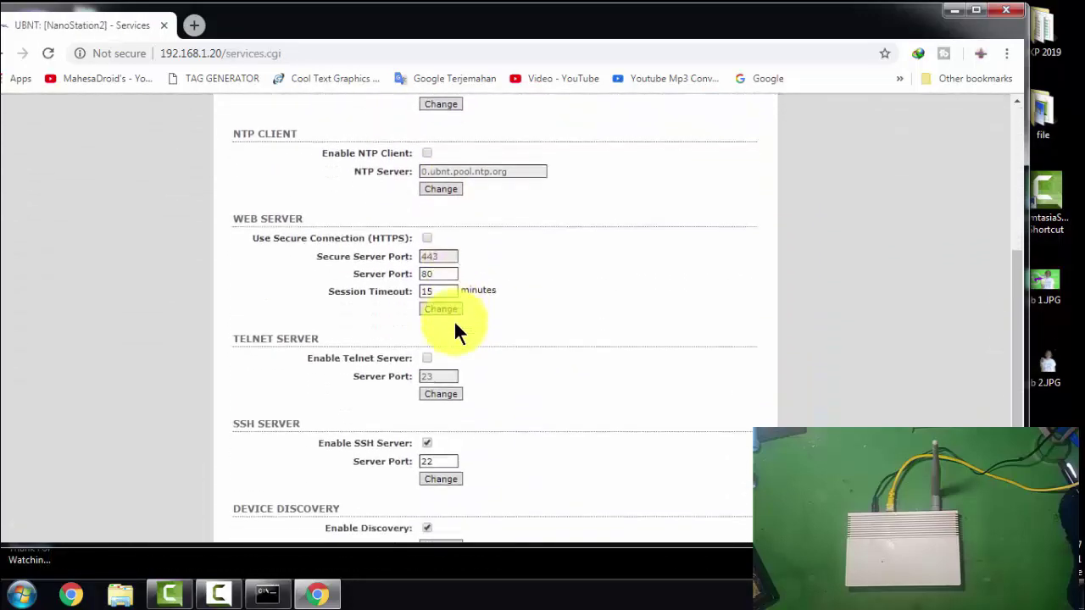
scroll(458, 328, "up", 7)
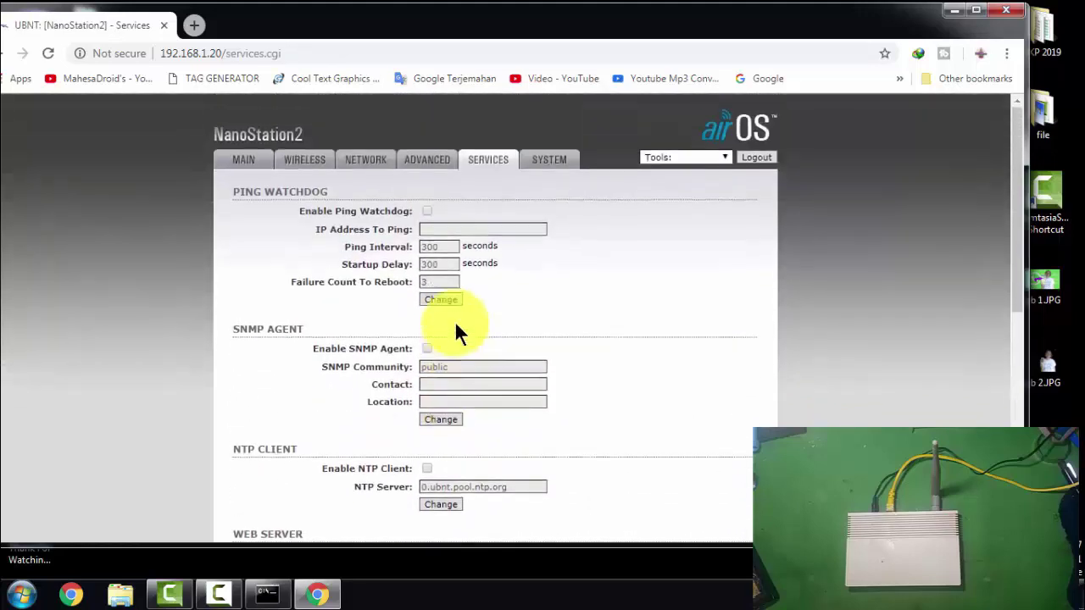
left_click(549, 162)
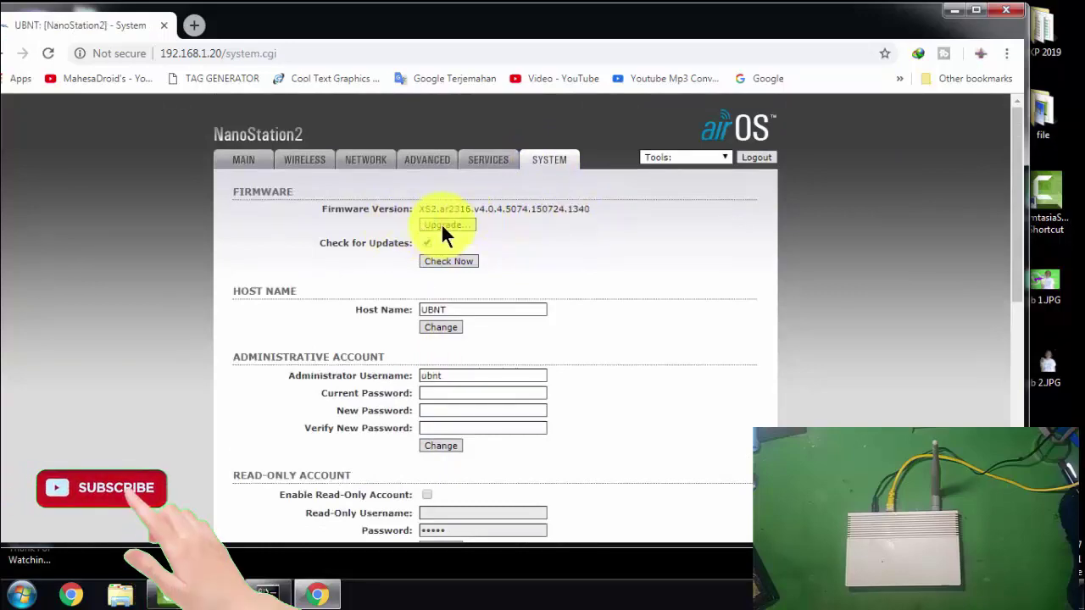
scroll(467, 360, "down", 5)
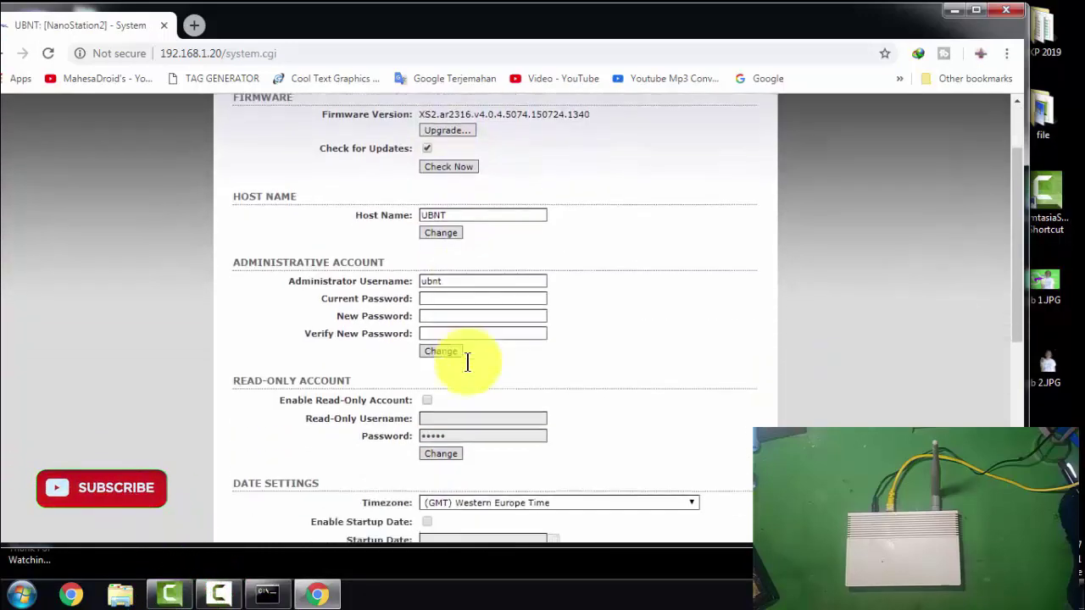
scroll(467, 360, "up", 5)
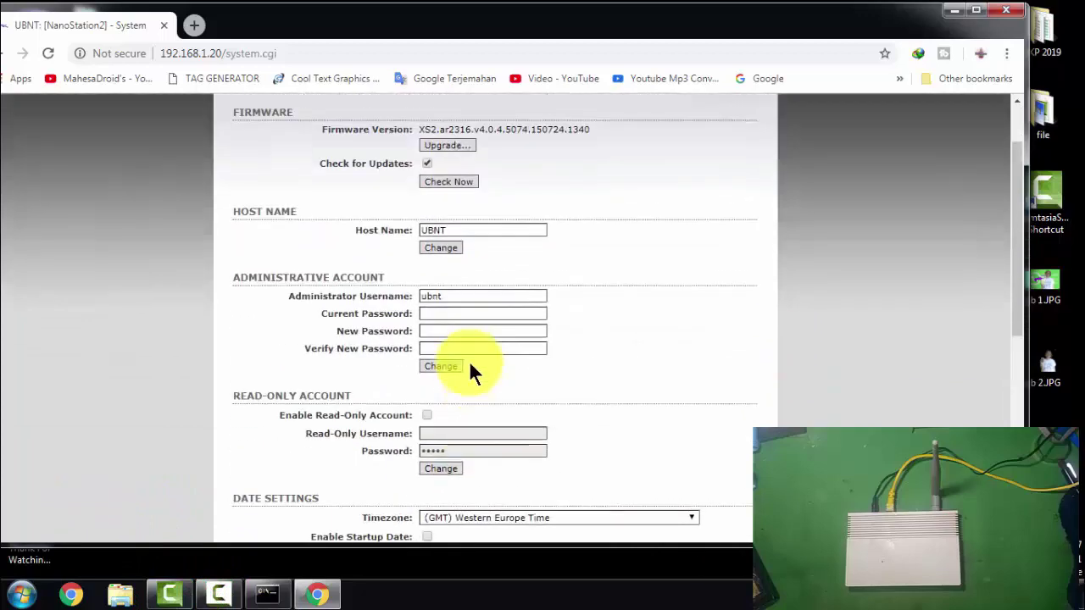